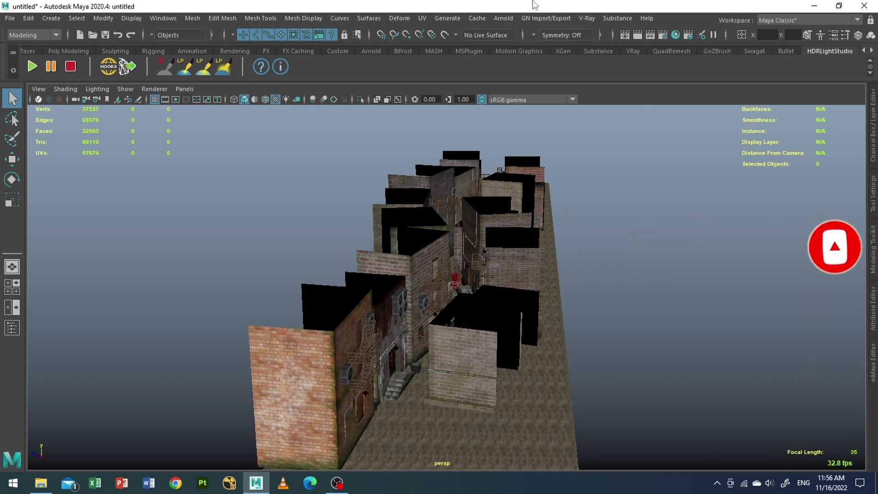
pyautogui.moveTo(600, 240)
pyautogui.keyDown('alt'); pyautogui.mouseDown()
pyautogui.moveTo(569, 257)
pyautogui.moveTo(402, 249)
pyautogui.moveTo(381, 258)
pyautogui.moveTo(585, 257)
pyautogui.moveTo(608, 242)
pyautogui.mouseUp(); pyautogui.keyUp('alt')
pyautogui.keyDown('alt'); pyautogui.moveTo(607, 243); pyautogui.dragTo(585, 209, button='middle'); pyautogui.keyUp('alt')
pyautogui.scroll(3, 574, 243)
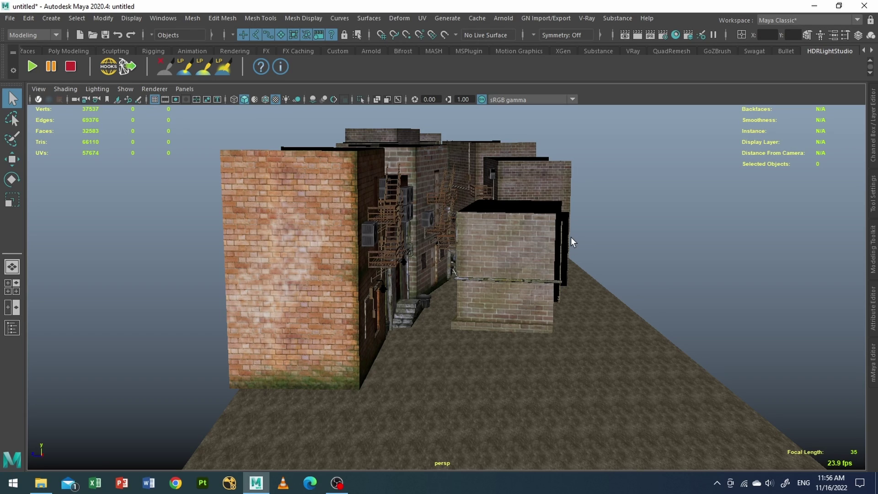
# In the Arnold render settings, set Camera (AA) samples to 2 and Transmission, SSS and Volume Indirect samples to 0
pyautogui.click(663, 36)
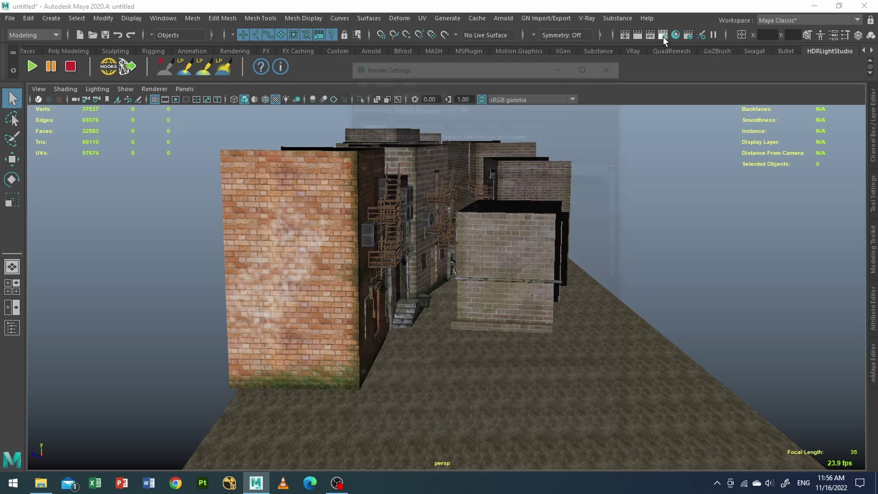
pyautogui.moveTo(513, 69); pyautogui.dragTo(498, 42)
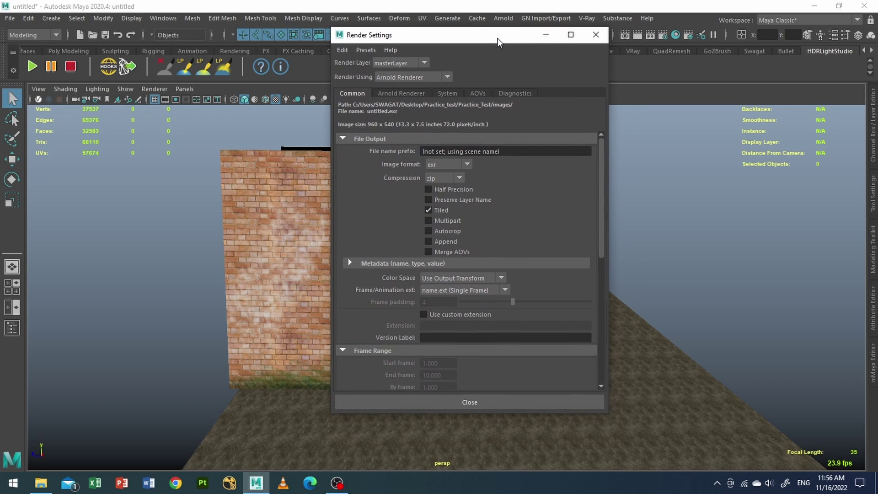
pyautogui.click(407, 95)
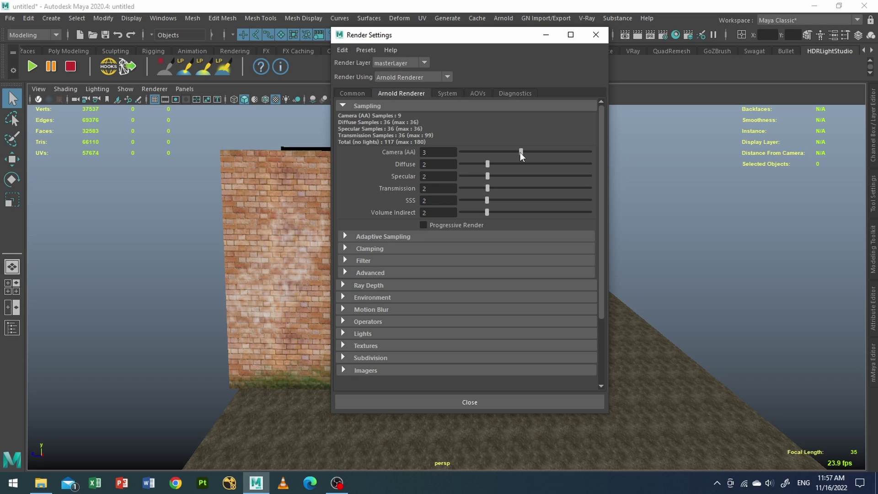
pyautogui.moveTo(521, 152); pyautogui.dragTo(513, 152)
pyautogui.press('Return')
pyautogui.moveTo(484, 201); pyautogui.dragTo(462, 201)
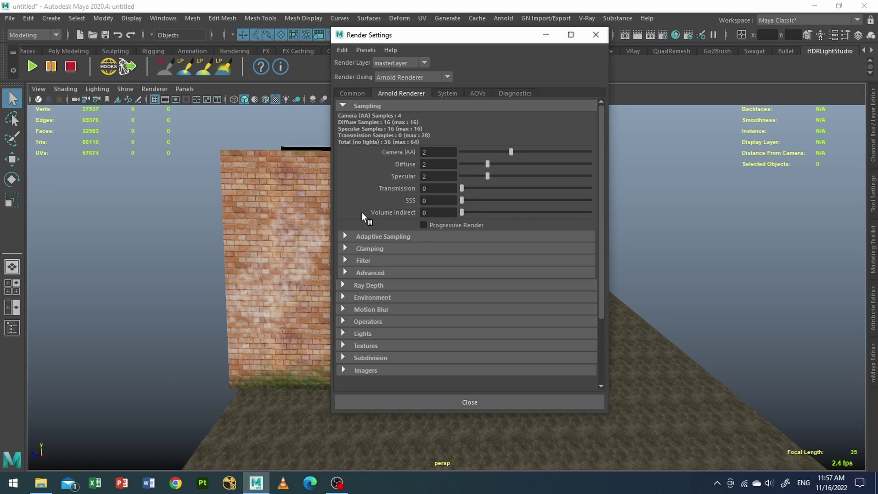
# Enable Progressive Render and adjust the diffuse ray depth in the Arnold render settings
pyautogui.click(423, 225)
pyautogui.click(373, 285)
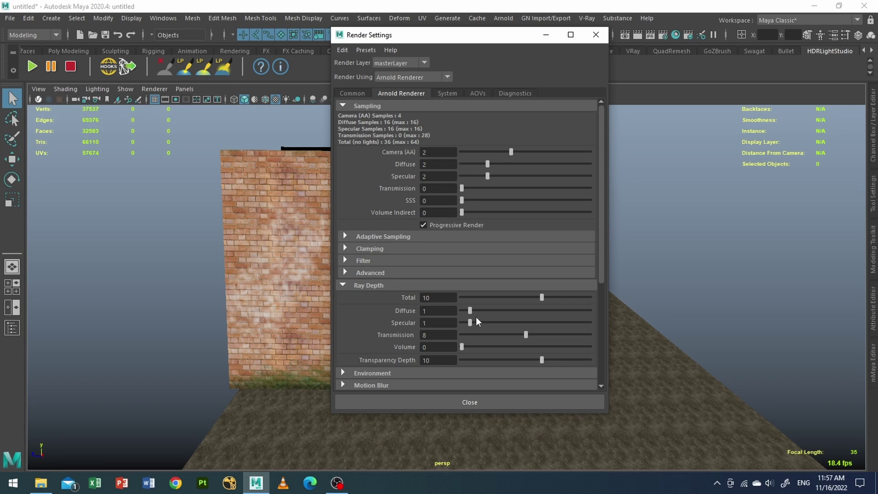
pyautogui.moveTo(471, 312); pyautogui.dragTo(476, 311)
# Open the bucket size in the system render settings for editing and close the render settings
pyautogui.click(448, 94)
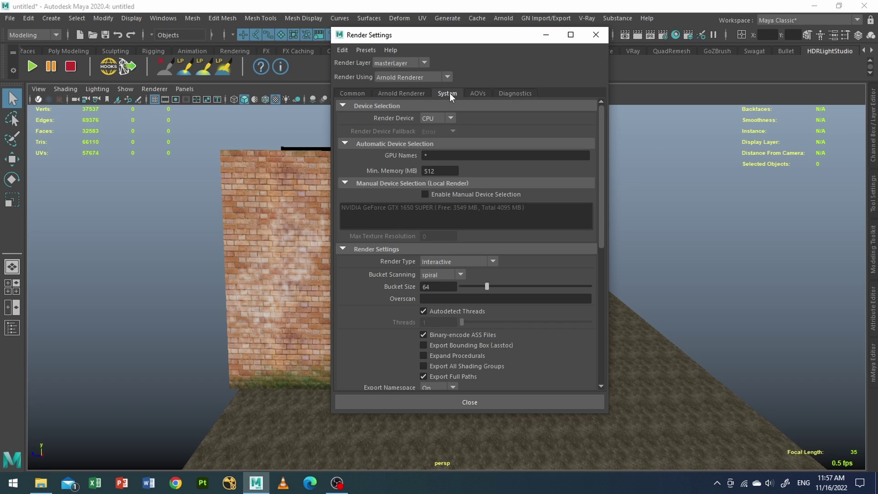
pyautogui.scroll(-3, 525, 197)
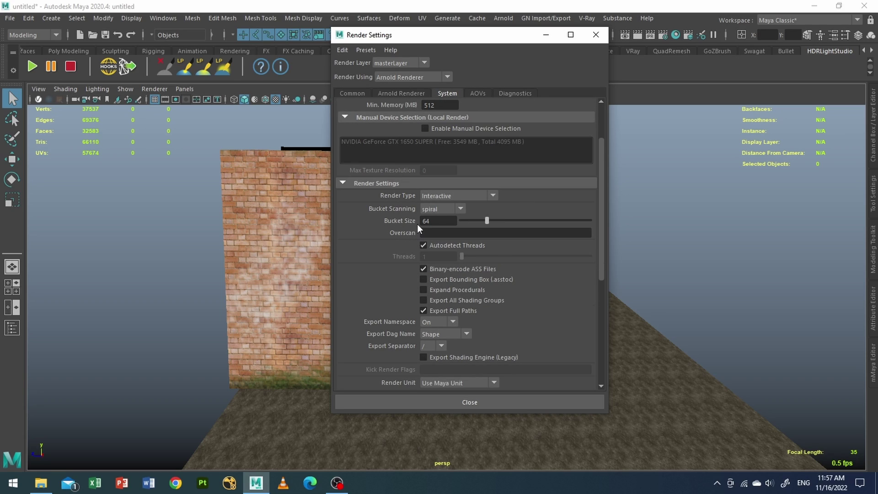
pyautogui.moveTo(450, 221); pyautogui.dragTo(419, 221)
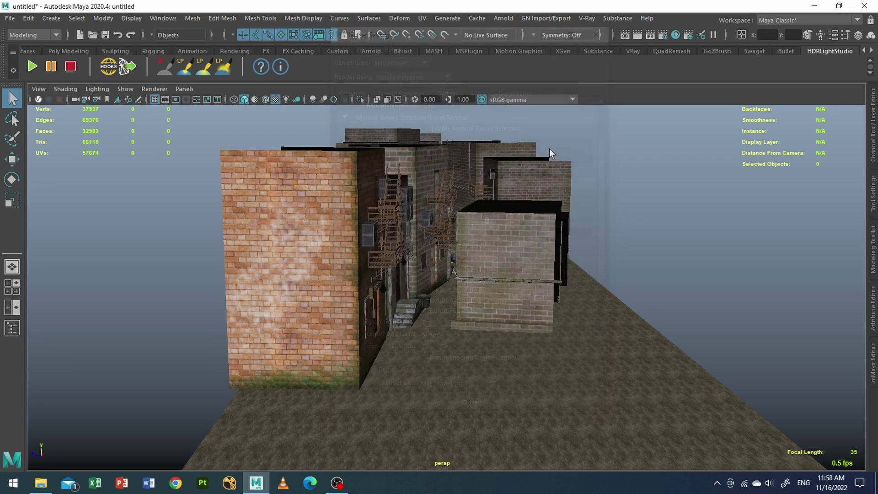
# Add a directional light to the alley scene
pyautogui.keyDown('alt'); pyautogui.moveTo(446, 229); pyautogui.dragTo(439, 209); pyautogui.keyUp('alt')
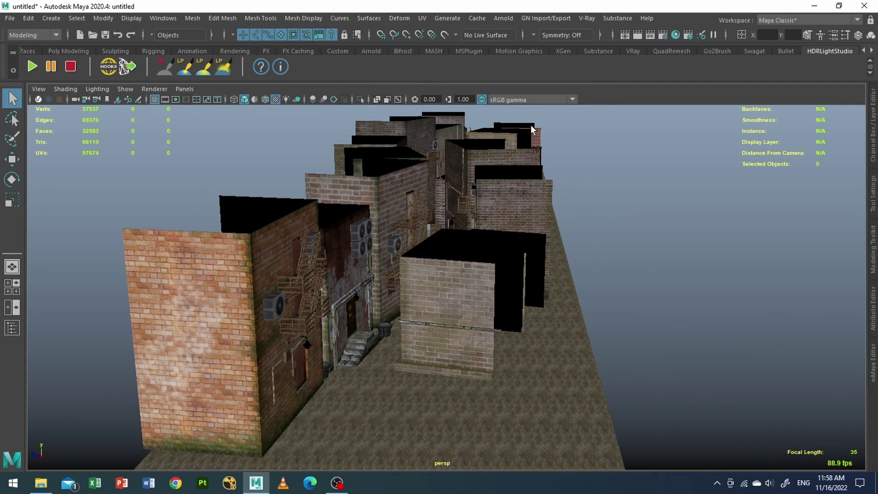
pyautogui.click(233, 52)
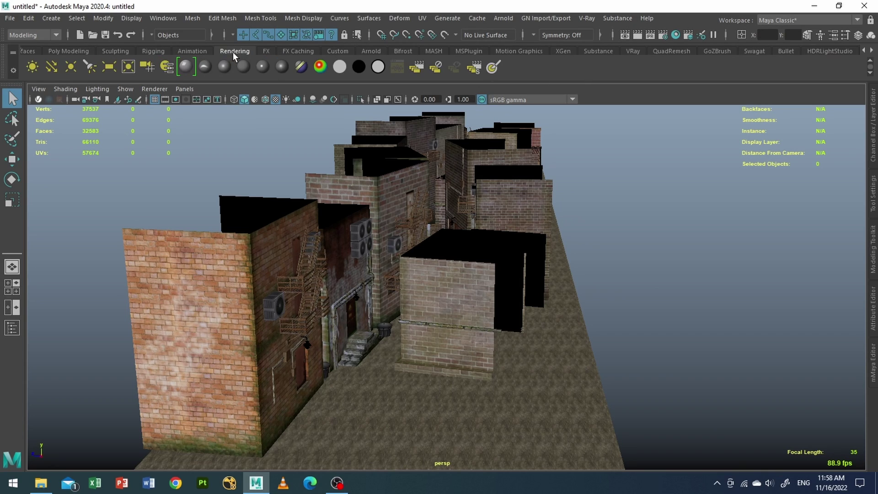
pyautogui.click(54, 66)
pyautogui.keyDown('alt'); pyautogui.moveTo(364, 224); pyautogui.dragTo(462, 233); pyautogui.keyUp('alt')
pyautogui.press('w')
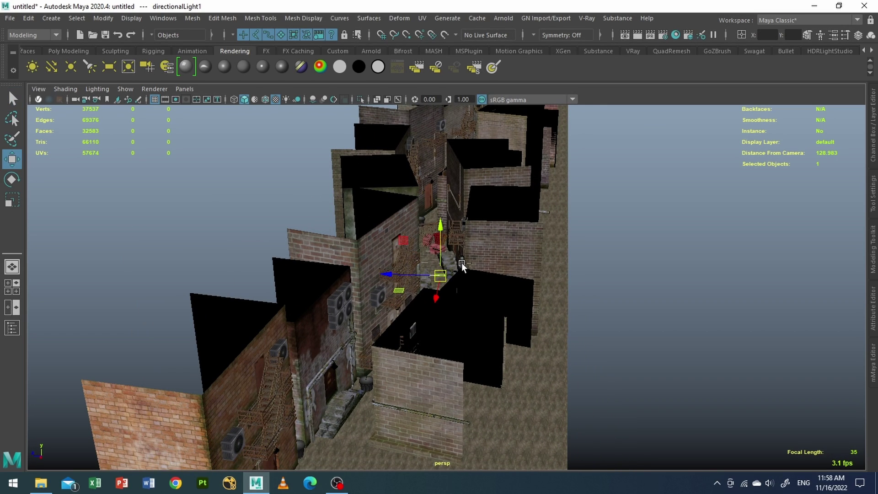
# Set the directional light's locator scale to 5
pyautogui.hotkey('ctrl', 'a')
pyautogui.click(672, 291)
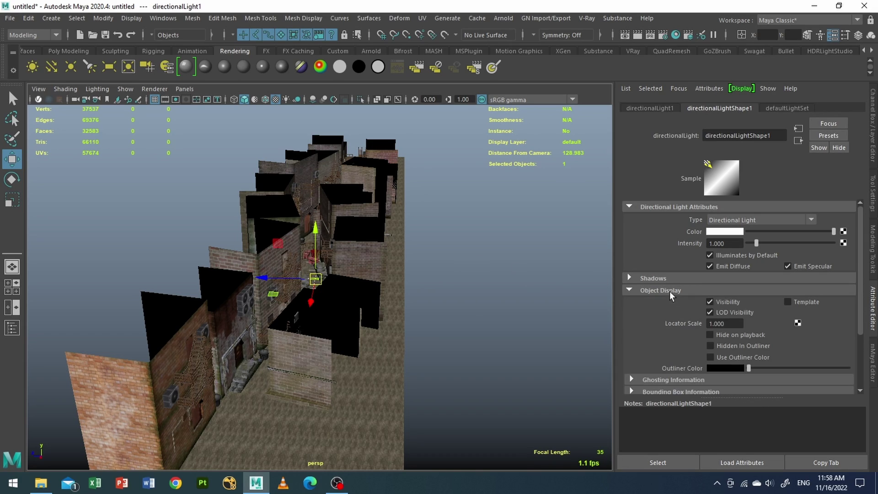
pyautogui.doubleClick(727, 323)
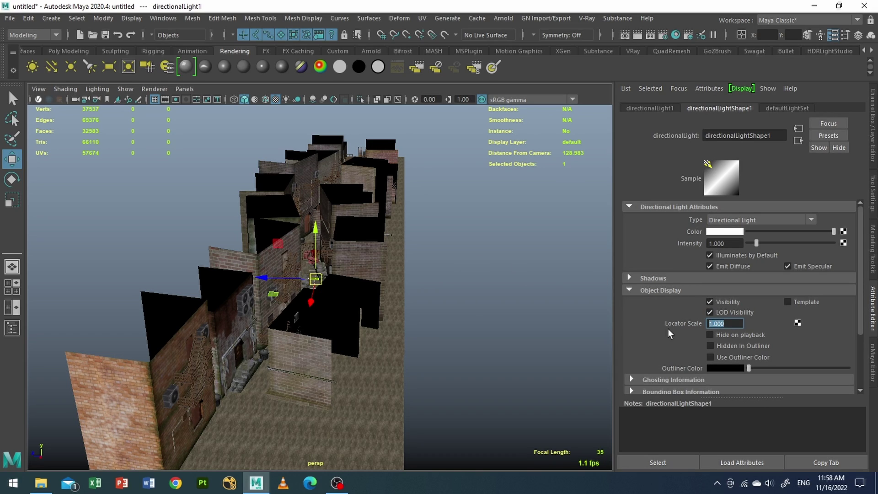
pyautogui.write('5')
pyautogui.press('Return')
# Raise the directional light above the buildings and rotate it to point steeply down into the alley
pyautogui.moveTo(323, 251); pyautogui.dragTo(405, 194)
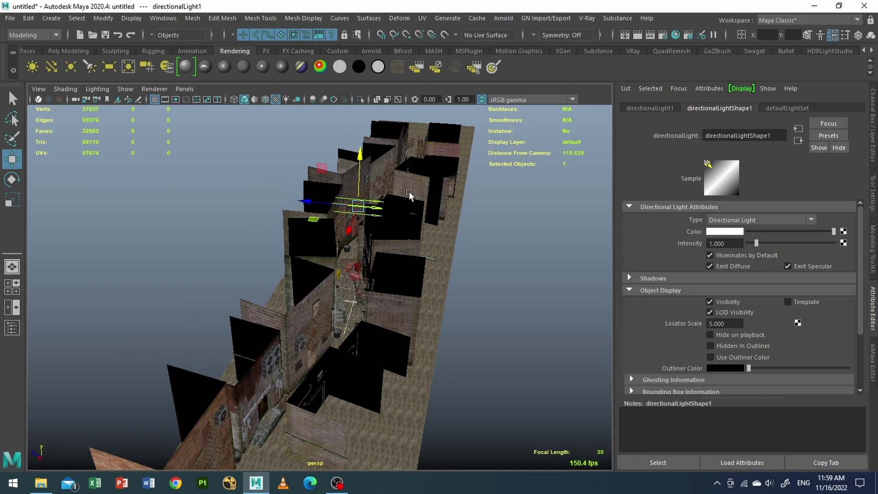
pyautogui.press('e')
pyautogui.moveTo(374, 230); pyautogui.dragTo(452, 168)
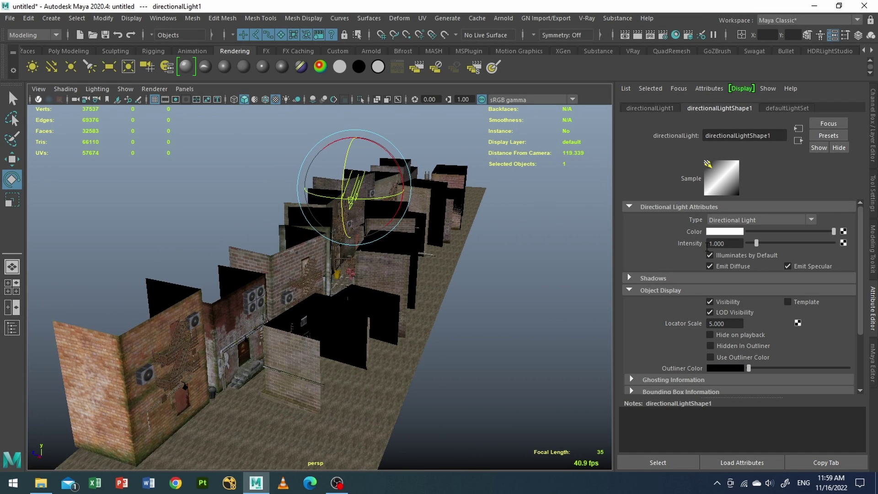
# Enable color temperature in the directional light's Arnold attributes and set it to 5500
pyautogui.scroll(-3, 683, 316)
pyautogui.scroll(-1, 683, 315)
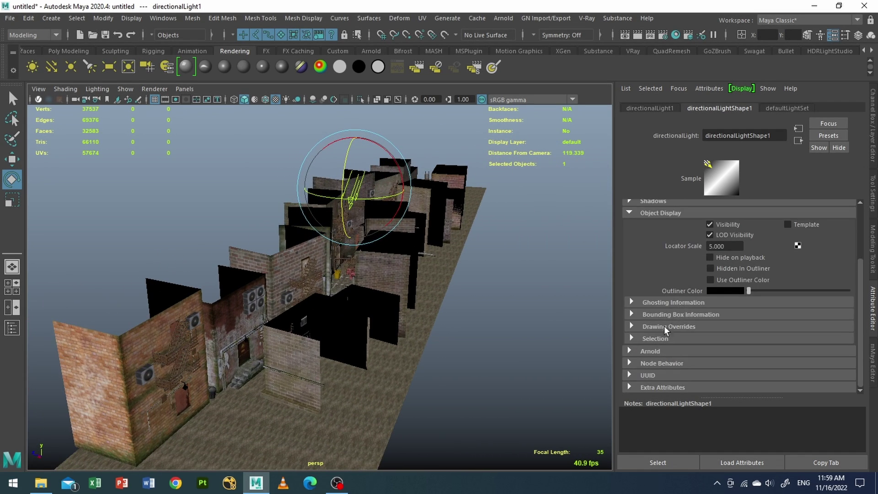
pyautogui.click(650, 351)
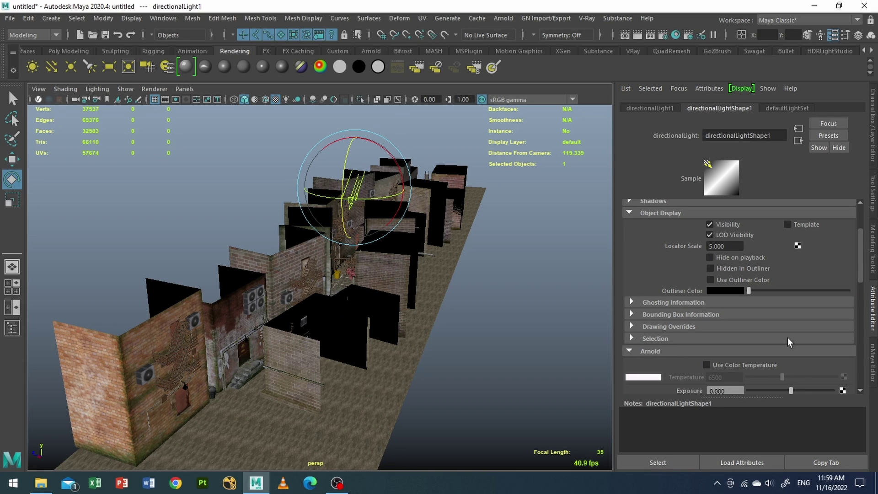
pyautogui.scroll(-3, 791, 338)
pyautogui.scroll(6, 770, 326)
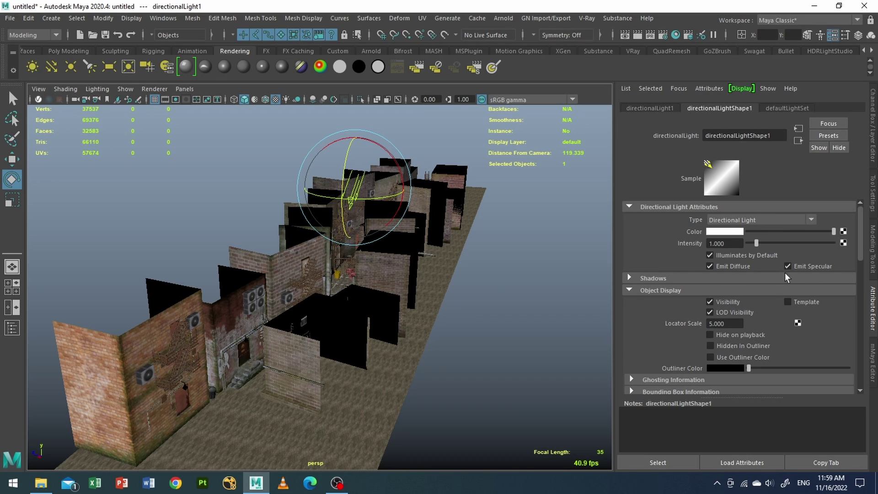
pyautogui.scroll(-7, 801, 291)
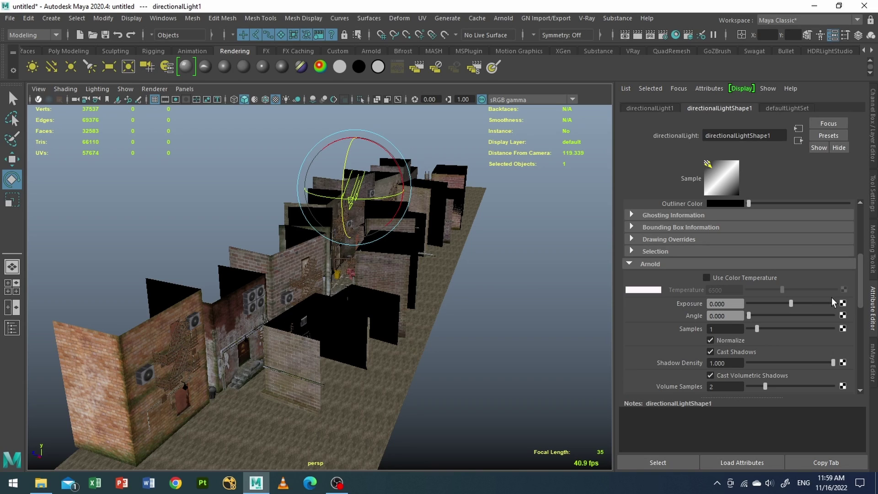
pyautogui.click(756, 278)
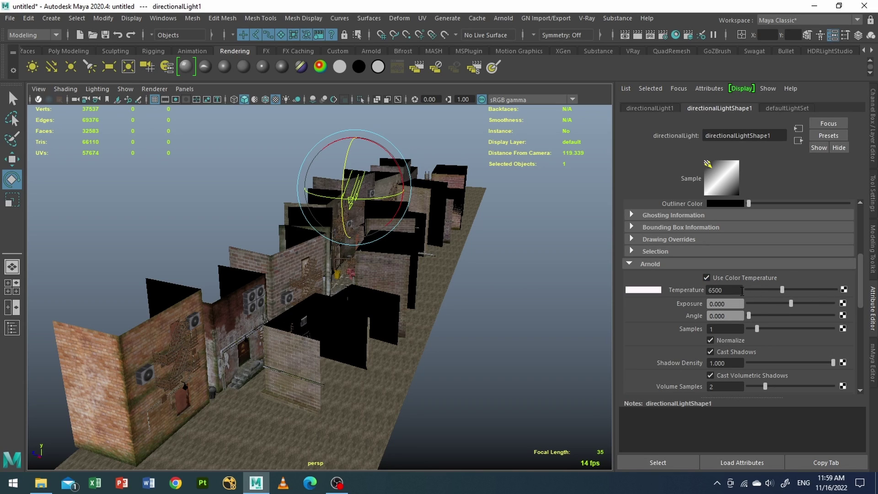
pyautogui.moveTo(742, 291); pyautogui.dragTo(688, 294)
pyautogui.write('5500')
pyautogui.press('Return')
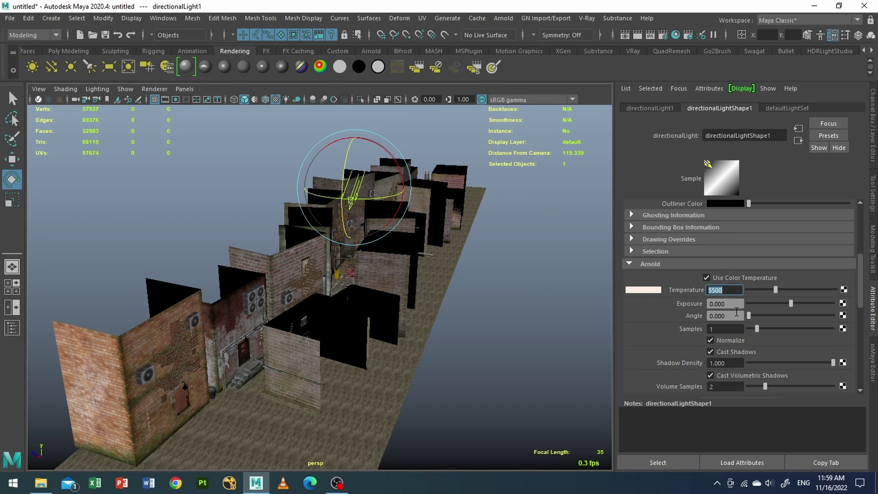
# Set the directional light's Arnold exposure to 3
pyautogui.click(735, 304)
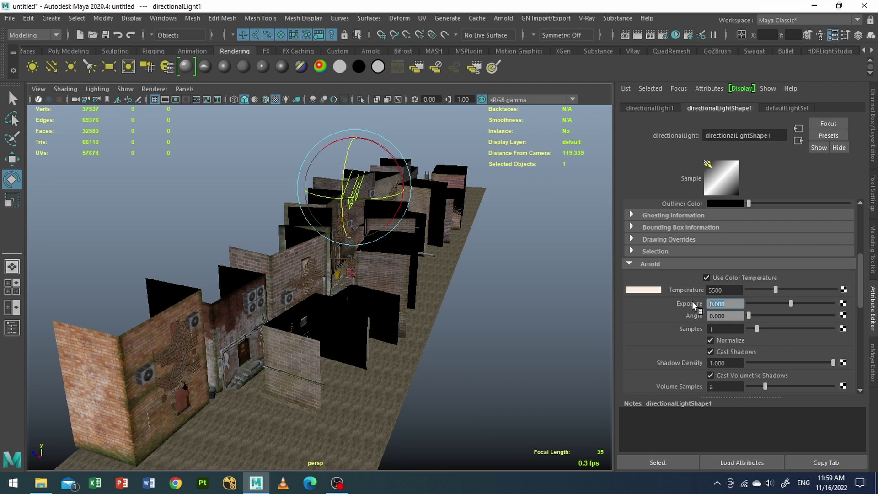
pyautogui.write('3')
pyautogui.press('Return')
# Frame a street-level view down the alley, display the film gate and create a new camera from this view
pyautogui.keyDown('alt'); pyautogui.moveTo(323, 281); pyautogui.dragTo(389, 283); pyautogui.keyUp('alt')
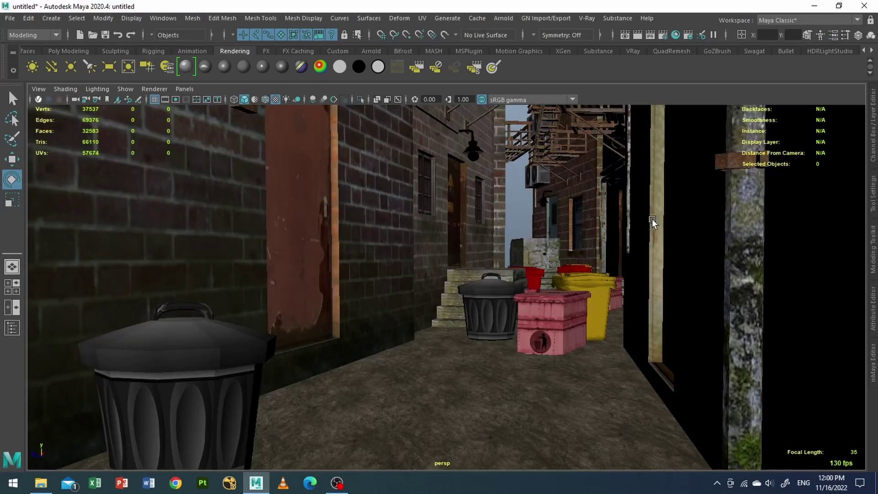
pyautogui.keyDown('alt'); pyautogui.moveTo(653, 222); pyautogui.dragTo(593, 220); pyautogui.keyUp('alt')
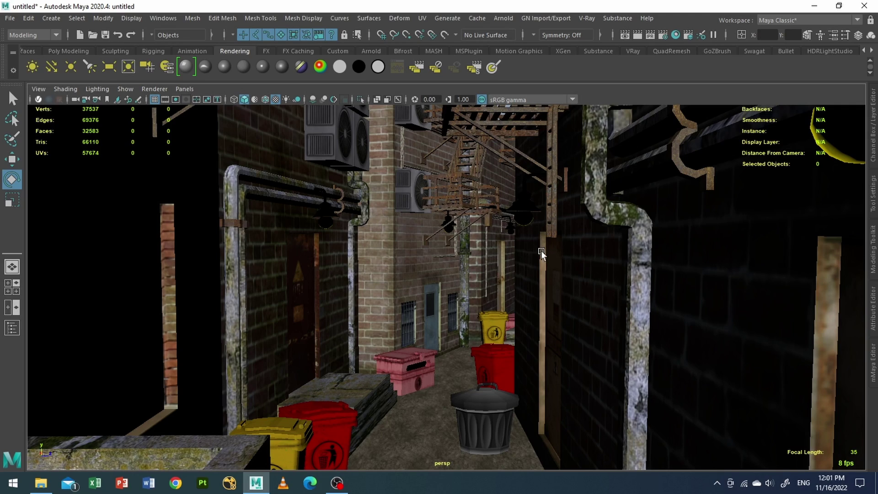
pyautogui.keyDown('alt'); pyautogui.moveTo(542, 253); pyautogui.dragTo(592, 244); pyautogui.keyUp('alt')
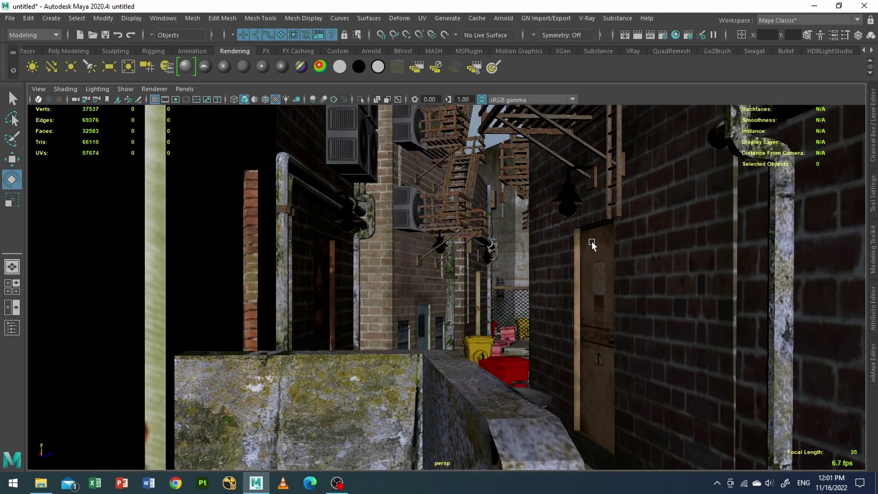
pyautogui.keyDown('alt'); pyautogui.moveTo(592, 245); pyautogui.dragTo(608, 258, button='right'); pyautogui.keyUp('alt')
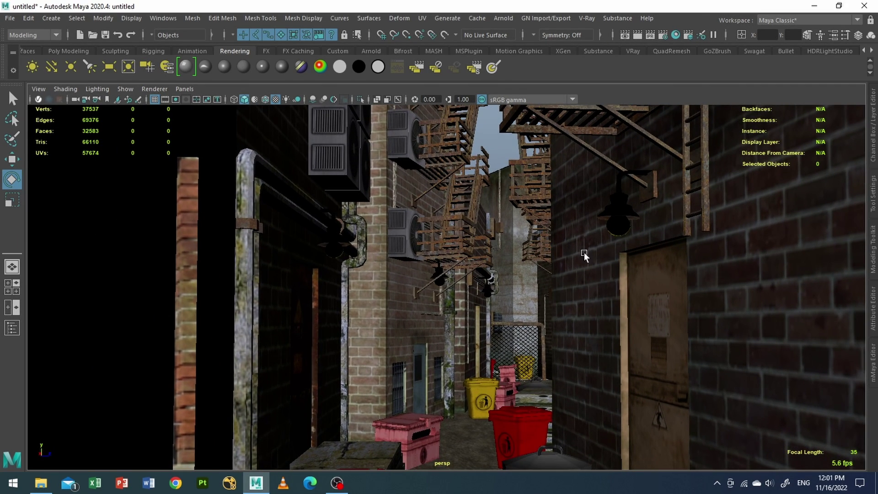
pyautogui.click(164, 100)
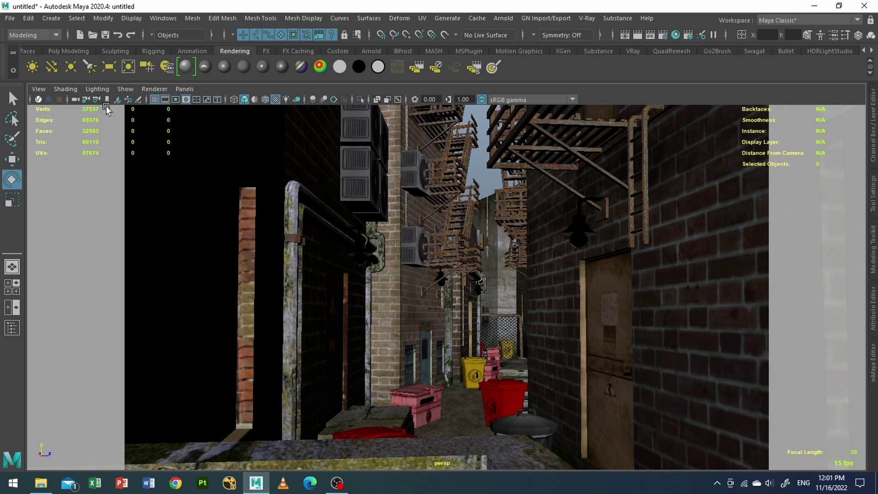
pyautogui.click(39, 89)
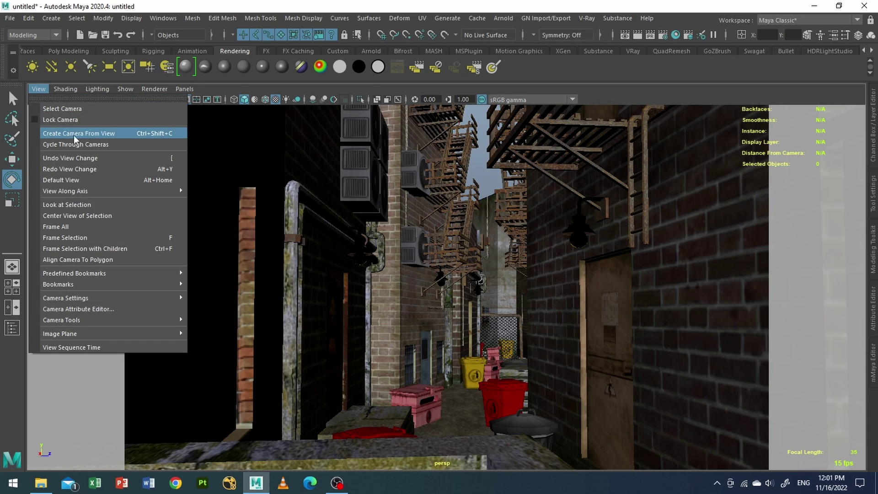
pyautogui.click(154, 138)
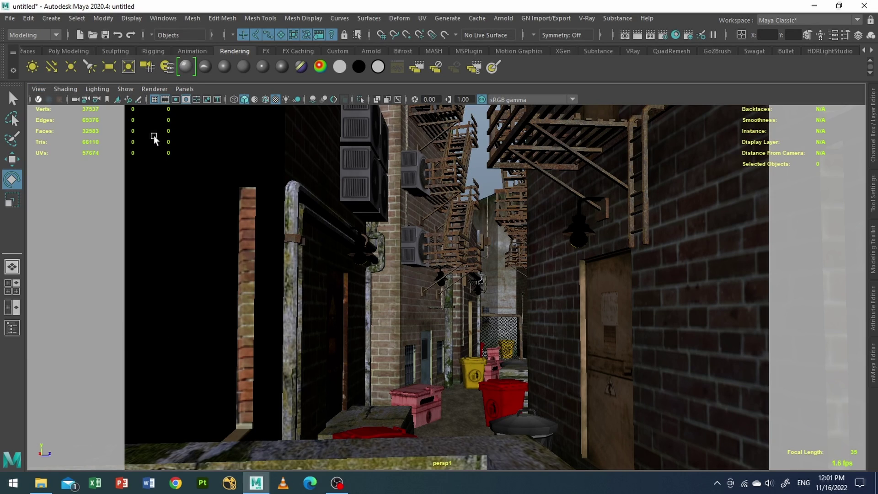
# Select the new camera and rename it shotcam
pyautogui.click(38, 88)
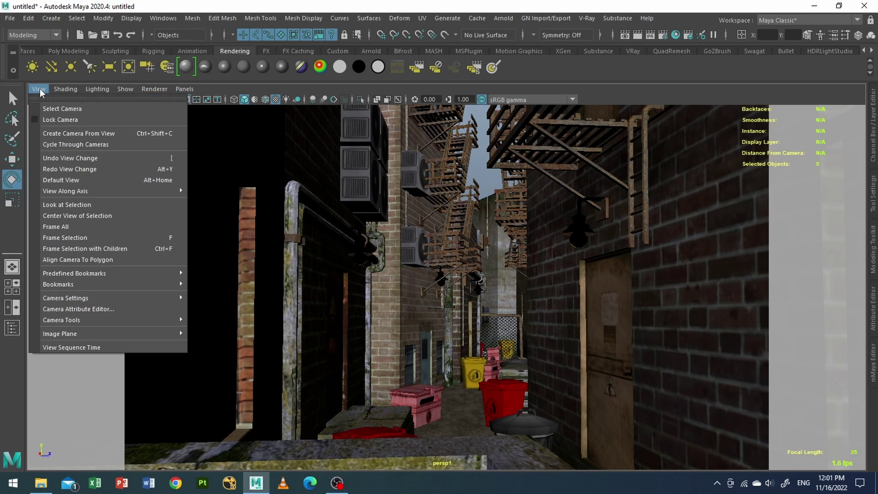
pyautogui.click(62, 108)
pyautogui.hotkey('ctrl', 'a')
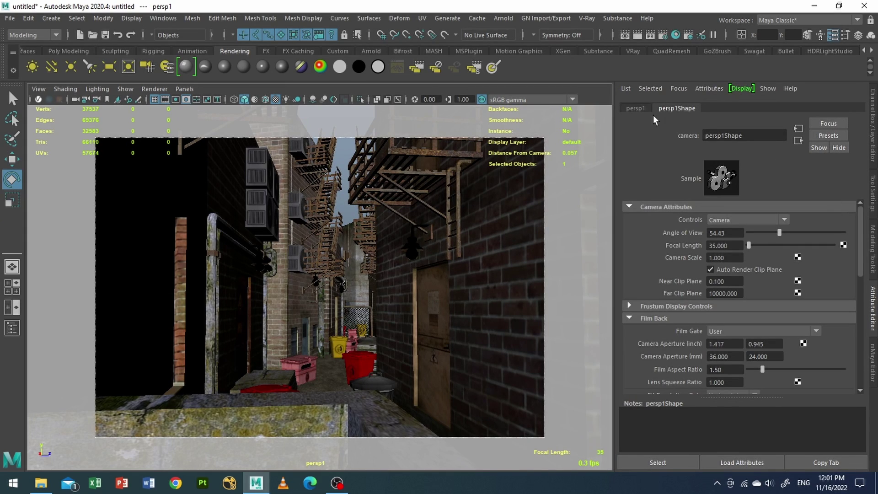
pyautogui.click(637, 109)
pyautogui.write('s')
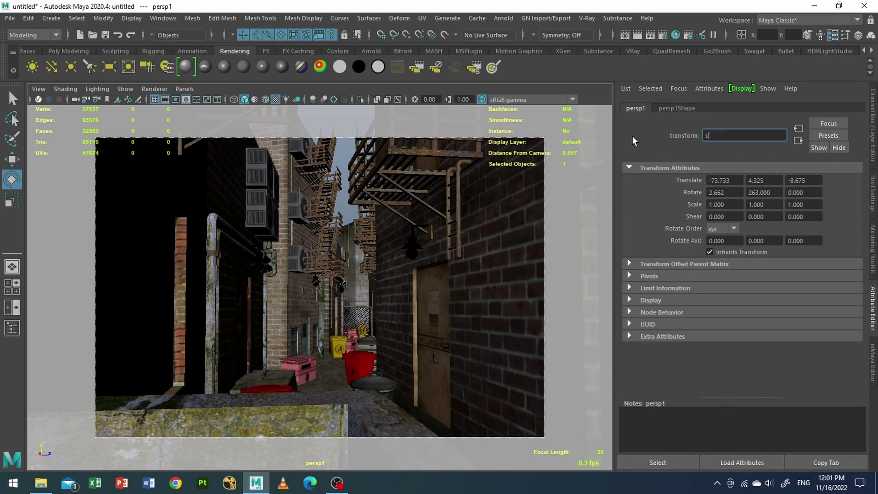
pyautogui.write('hotcam')
pyautogui.press('Return')
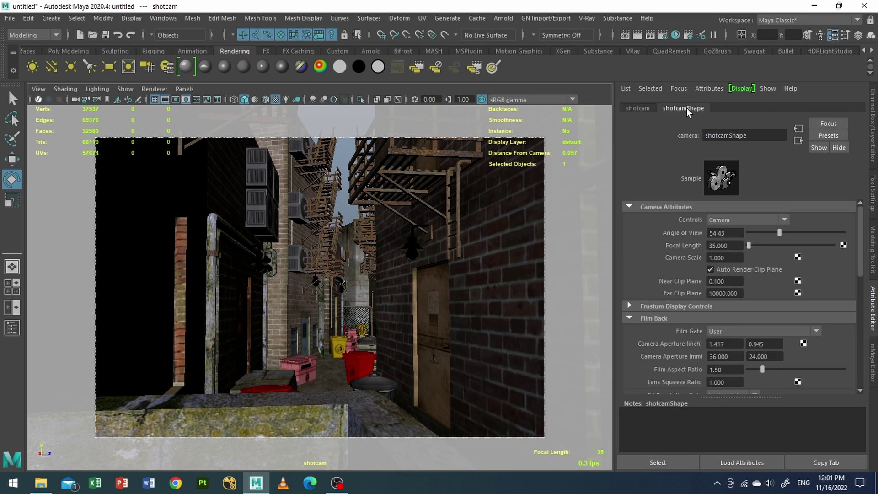
# Find the display options in shotcam's shape attributes and enable Display Resolution
pyautogui.scroll(-3, 735, 312)
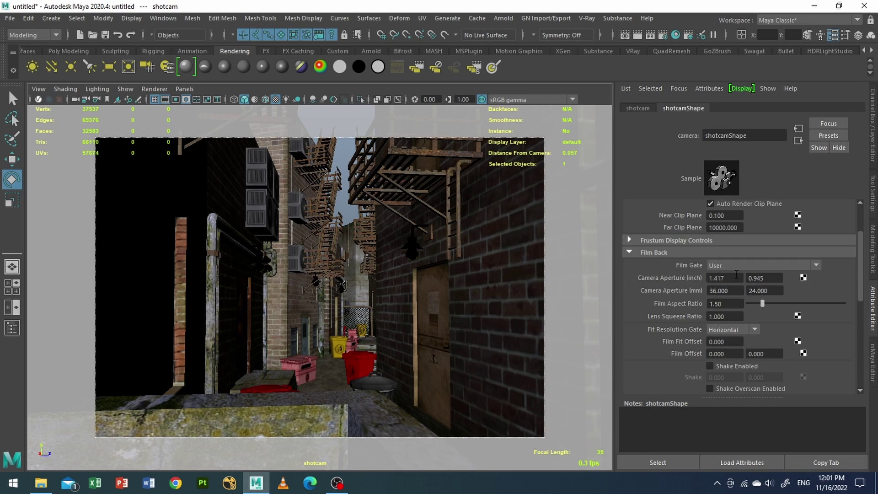
pyautogui.scroll(-6, 749, 273)
pyautogui.click(690, 367)
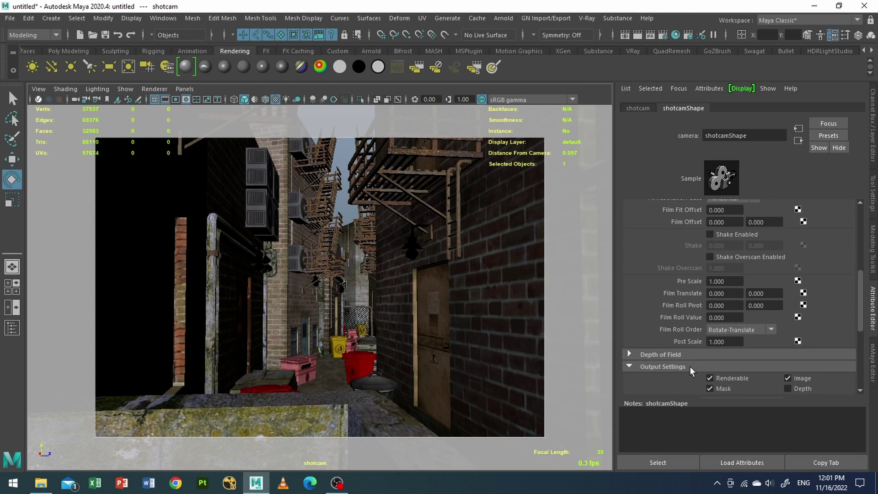
pyautogui.scroll(-8, 687, 356)
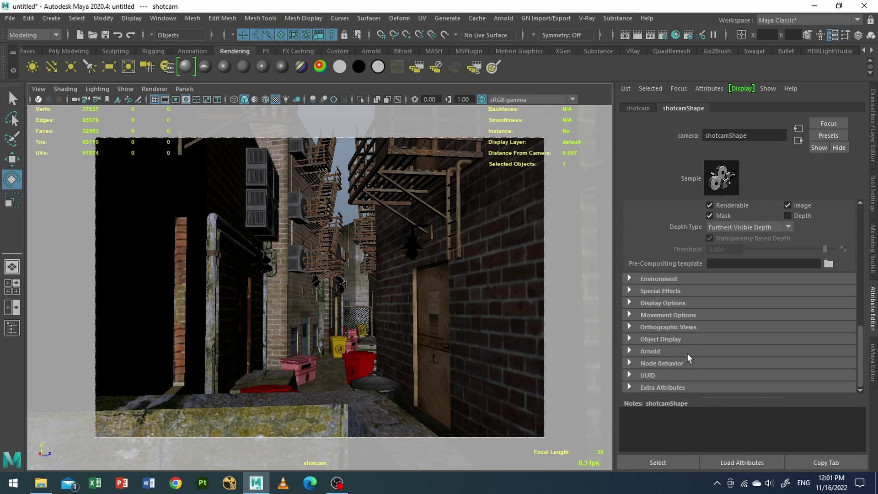
pyautogui.click(670, 338)
pyautogui.scroll(3, 750, 327)
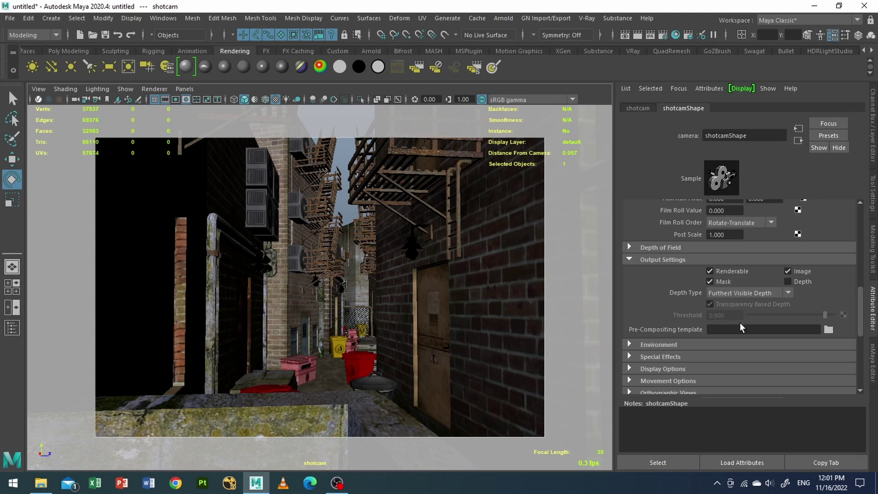
pyautogui.scroll(8, 741, 322)
pyautogui.scroll(-8, 700, 322)
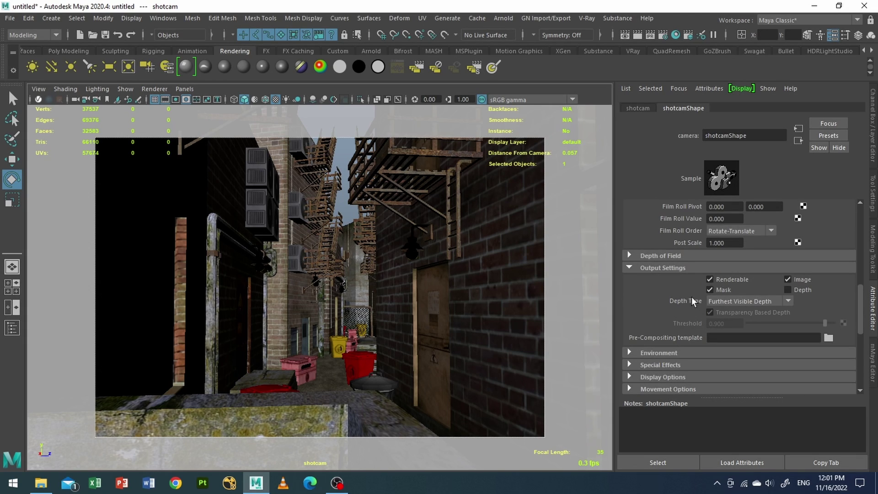
pyautogui.click(676, 376)
pyautogui.scroll(-3, 709, 358)
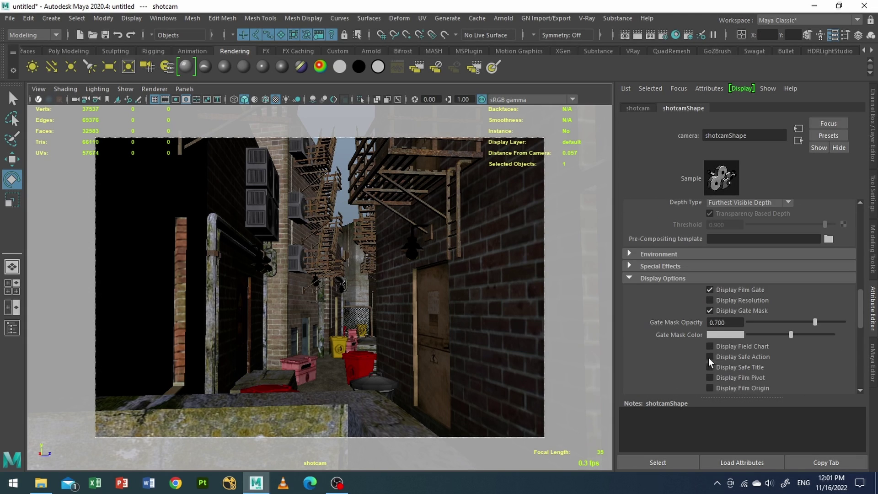
pyautogui.click(751, 303)
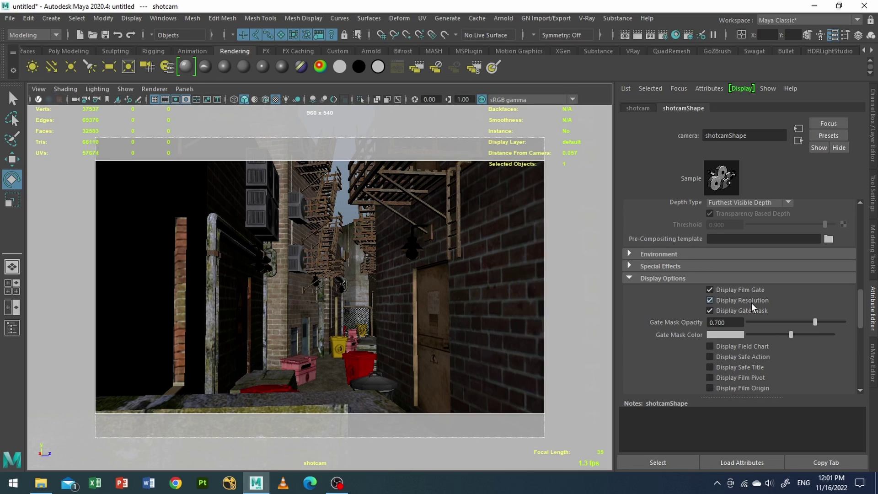
# Set shotcam's gate mask opacity to 0.3
pyautogui.moveTo(732, 322); pyautogui.dragTo(667, 320)
pyautogui.write('0.3')
pyautogui.press('Return')
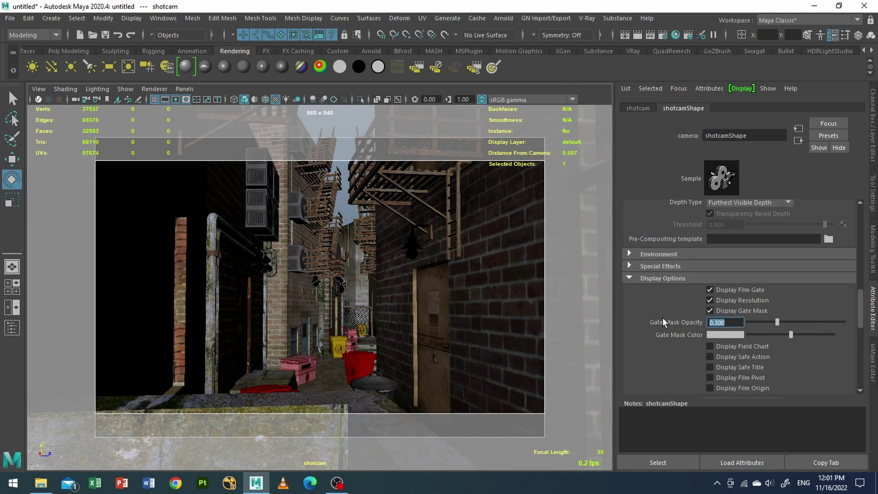
pyautogui.scroll(-9, 668, 348)
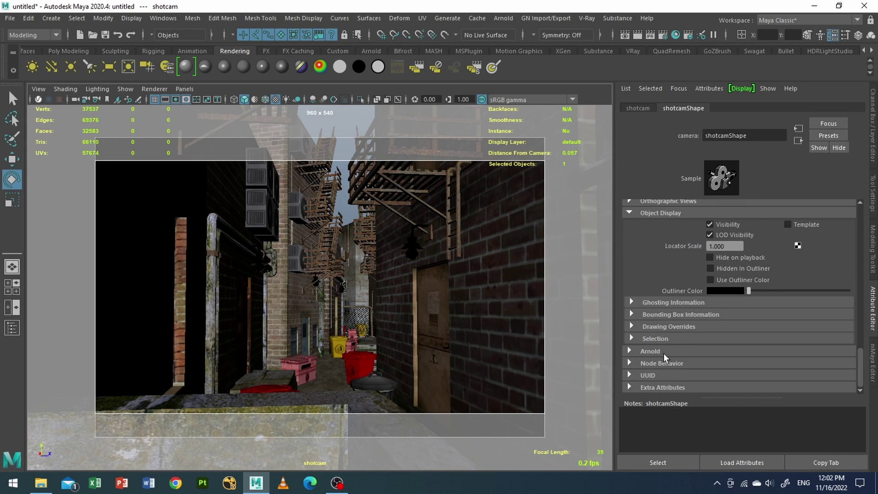
pyautogui.click(651, 351)
pyautogui.scroll(-3, 698, 316)
# Switch the viewport to the persp camera and select the directional light above the alley buildings
pyautogui.click(184, 89)
pyautogui.moveTo(193, 99)
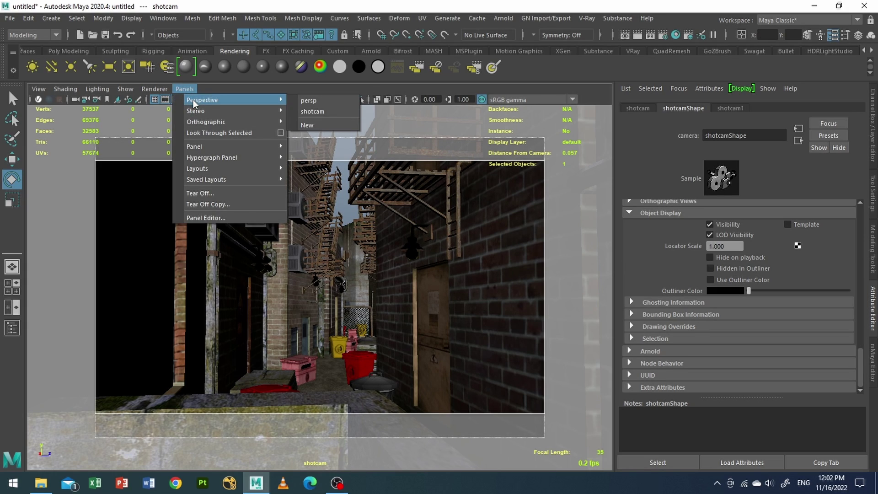
pyautogui.click(309, 101)
pyautogui.scroll(-6, 391, 268)
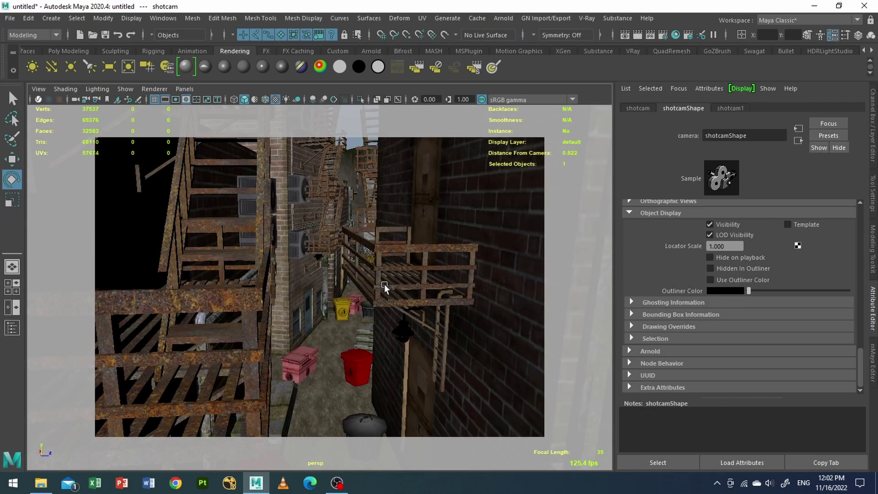
pyautogui.keyDown('alt'); pyautogui.moveTo(376, 300); pyautogui.dragTo(276, 232); pyautogui.keyUp('alt')
pyautogui.click(233, 171)
pyautogui.moveTo(233, 171)
pyautogui.keyDown('alt'); pyautogui.mouseDown()
pyautogui.moveTo(325, 204)
pyautogui.moveTo(338, 199)
pyautogui.moveTo(302, 194)
pyautogui.moveTo(318, 204)
pyautogui.moveTo(347, 151)
pyautogui.moveTo(402, 150)
pyautogui.moveTo(356, 151)
pyautogui.mouseUp(); pyautogui.keyUp('alt')
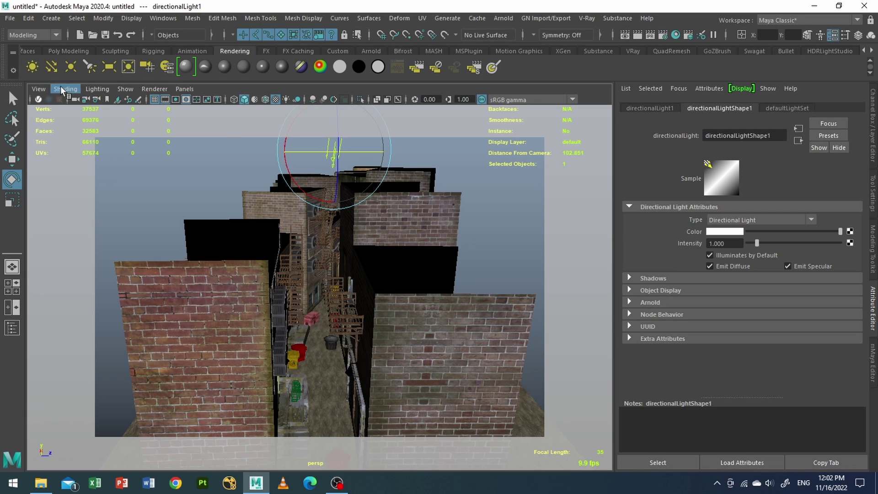
# Switch the viewport back to the shotcam camera
pyautogui.click(39, 88)
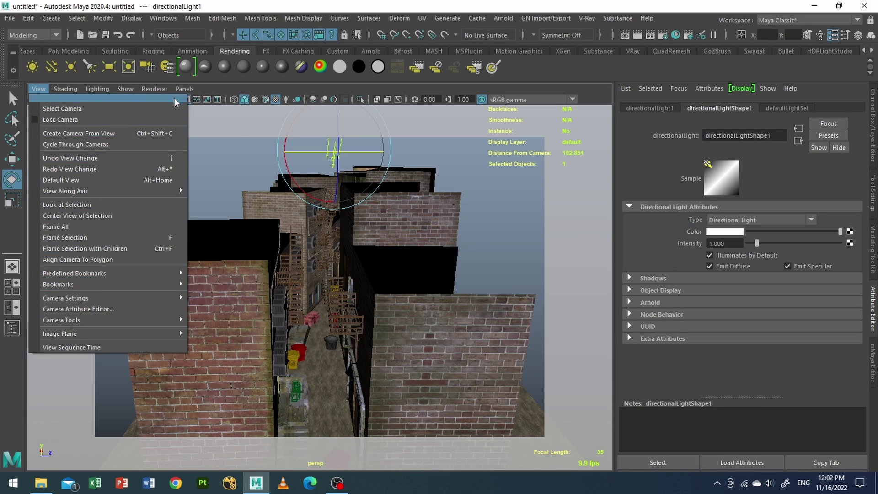
pyautogui.moveTo(183, 90)
pyautogui.moveTo(257, 101)
pyautogui.click(303, 111)
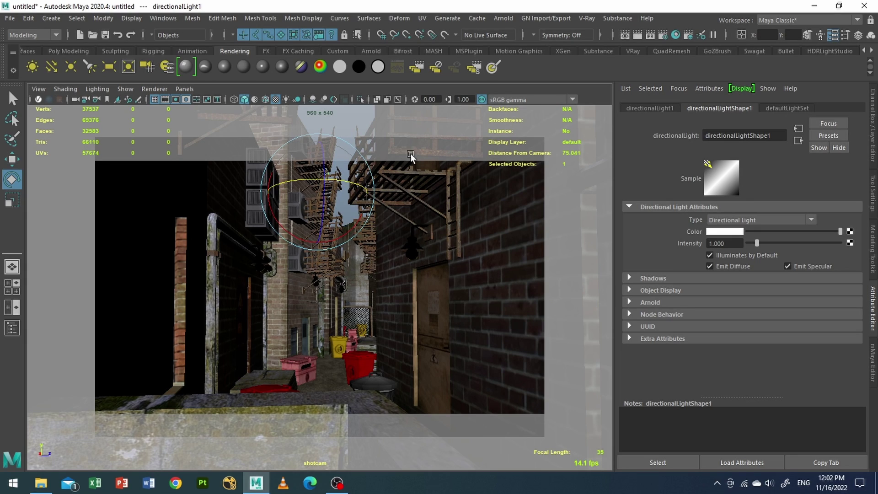
# Render the shotcam view in Arnold RenderView, inspect the alley lighting, and stop and close the render
pyautogui.click(503, 18)
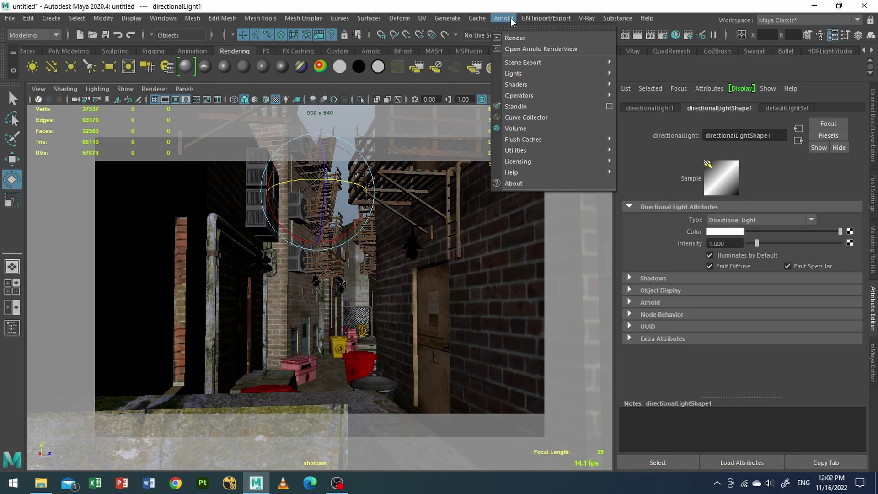
pyautogui.click(524, 49)
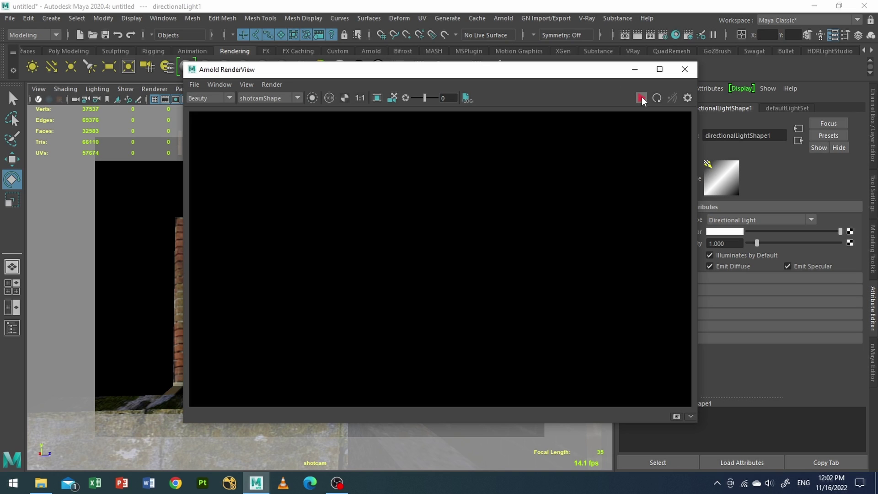
pyautogui.moveTo(531, 73); pyautogui.dragTo(512, 68)
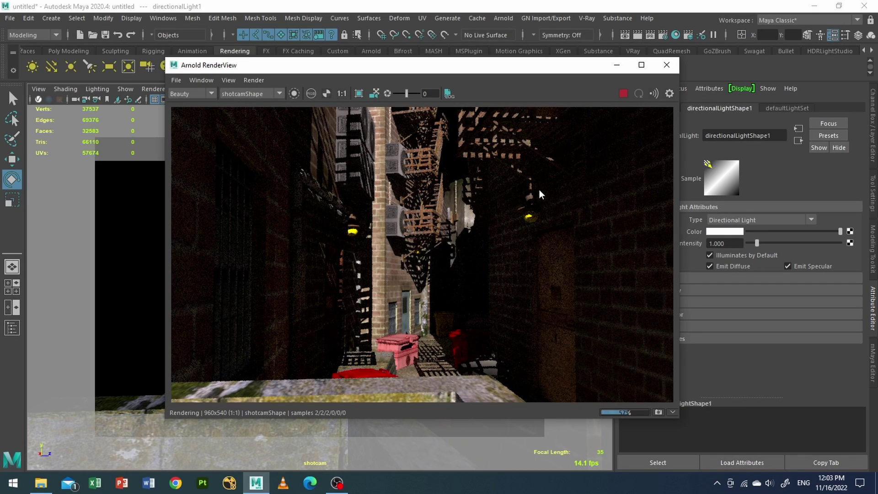
pyautogui.scroll(-2, 543, 204)
pyautogui.scroll(4, 506, 248)
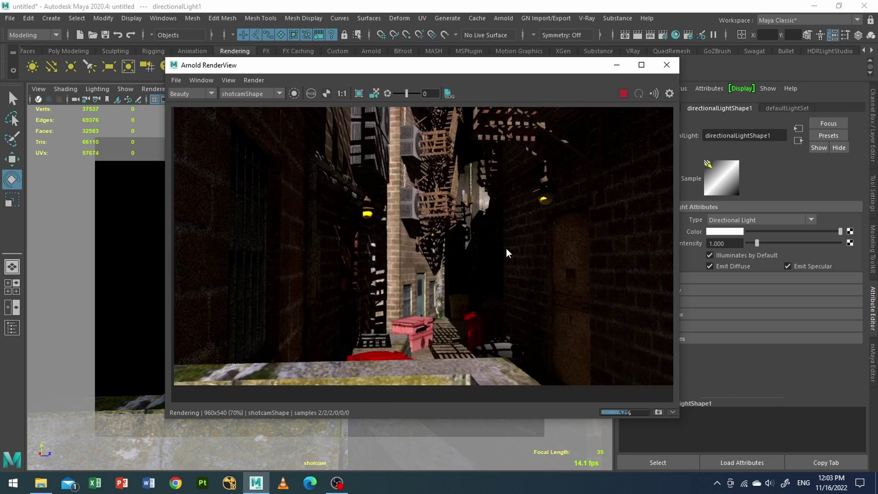
pyautogui.scroll(-4, 483, 251)
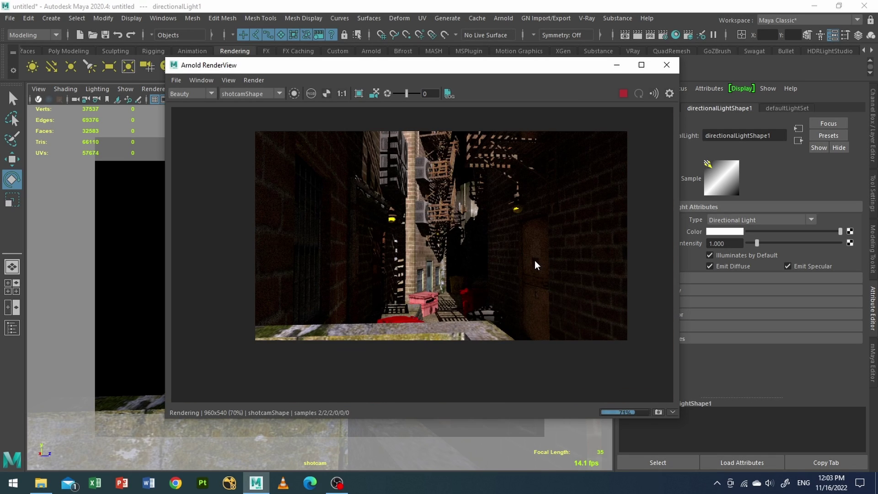
pyautogui.click(620, 96)
pyautogui.click(667, 66)
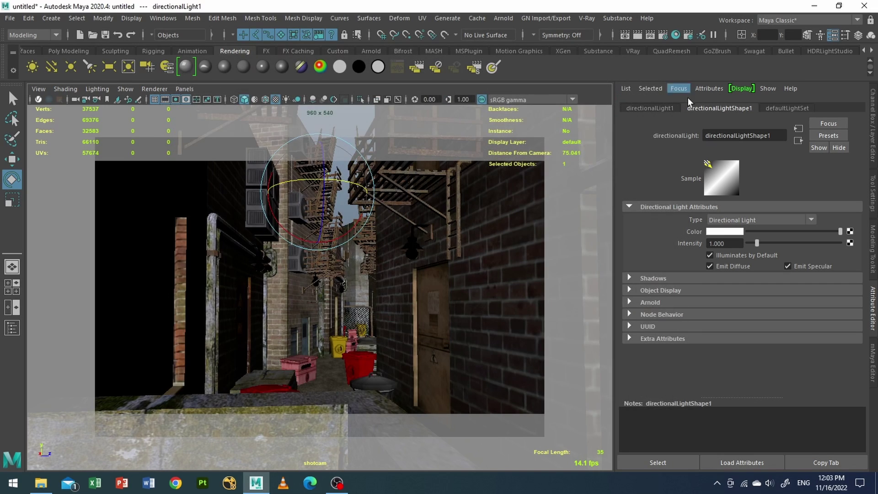
# Set the directional light's Arnold exposure to 1 and its angle to 1
pyautogui.click(676, 303)
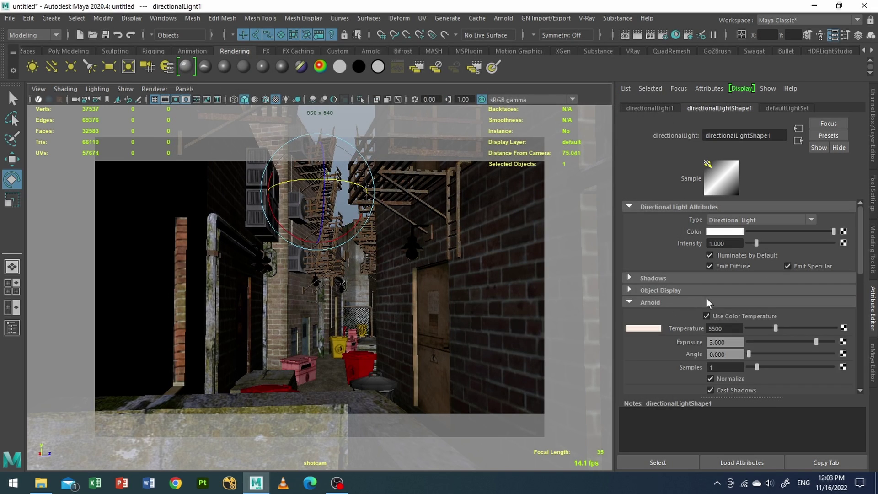
pyautogui.moveTo(738, 343); pyautogui.dragTo(689, 343)
pyautogui.write('1')
pyautogui.press('Return')
pyautogui.moveTo(735, 355); pyautogui.dragTo(688, 353)
pyautogui.write('1')
pyautogui.press('Return')
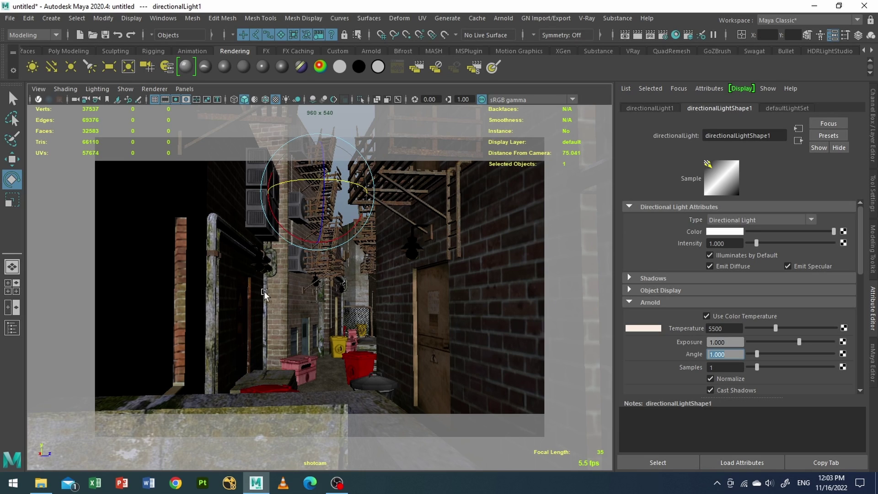
# Re-render shotcam in Arnold RenderView to check the light's new exposure and shadow softness, and close the render
pyautogui.click(504, 19)
pyautogui.click(528, 46)
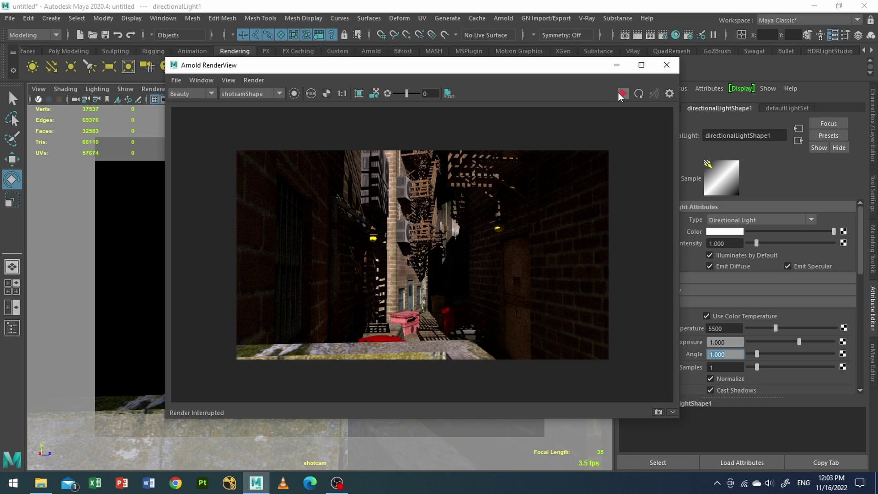
pyautogui.click(621, 93)
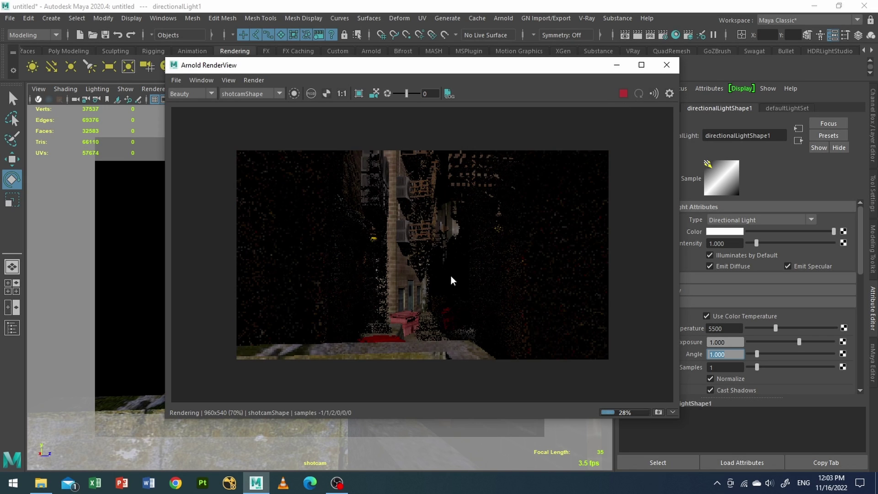
pyautogui.scroll(3, 435, 322)
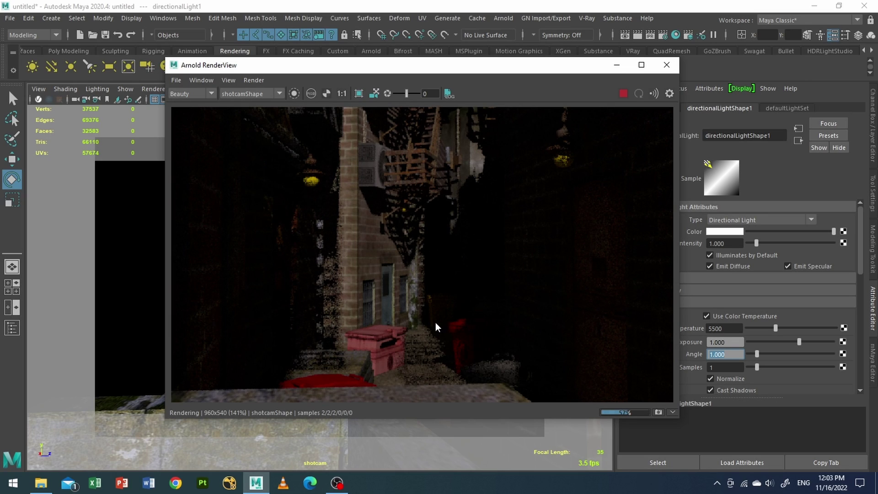
pyautogui.scroll(-1, 436, 323)
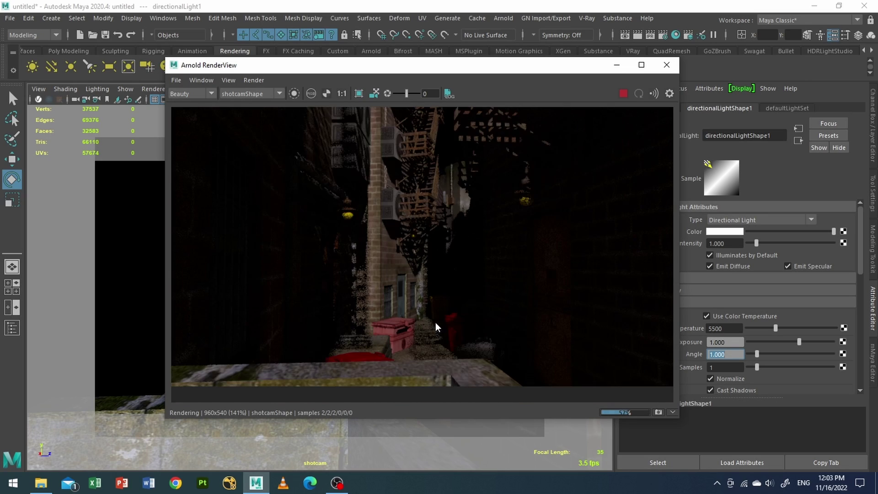
pyautogui.click(622, 95)
pyautogui.click(667, 66)
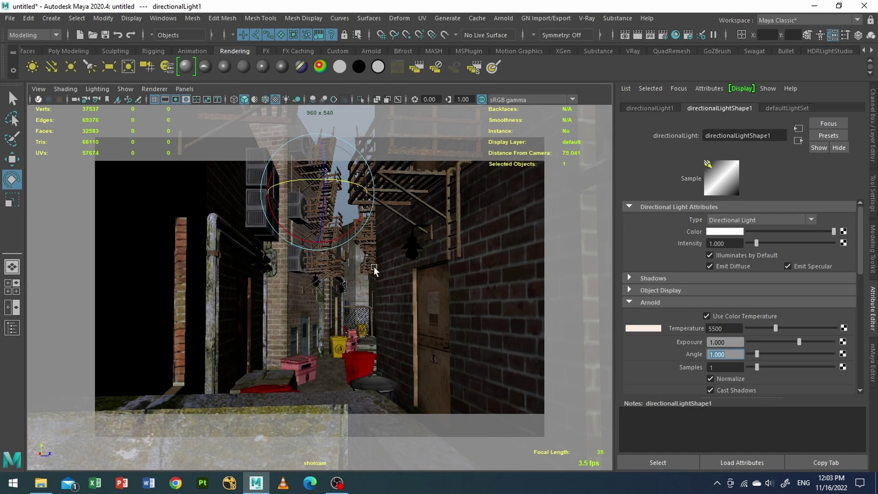
# Switch the viewport to the persp camera and rotate the directional light so it strikes the alley's left wall
pyautogui.click(191, 90)
pyautogui.moveTo(204, 99)
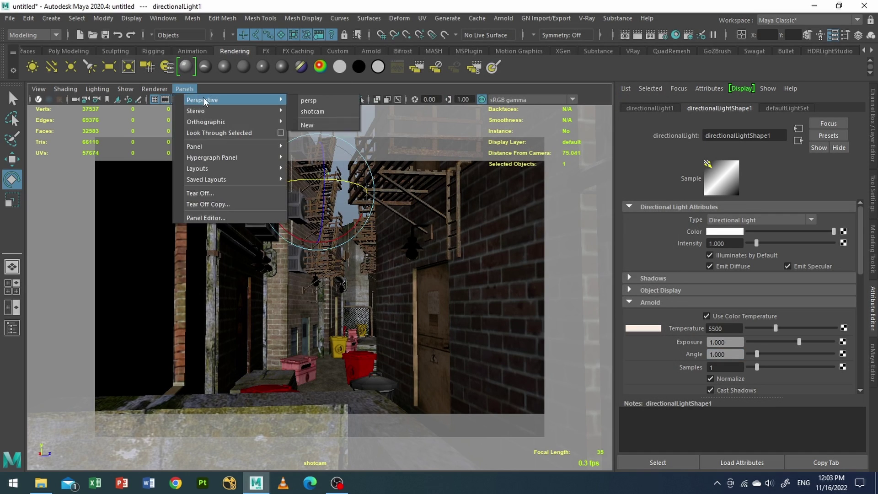
pyautogui.click(314, 101)
pyautogui.keyDown('alt'); pyautogui.moveTo(318, 106); pyautogui.dragTo(408, 319); pyautogui.keyUp('alt')
pyautogui.moveTo(450, 265); pyautogui.dragTo(425, 280)
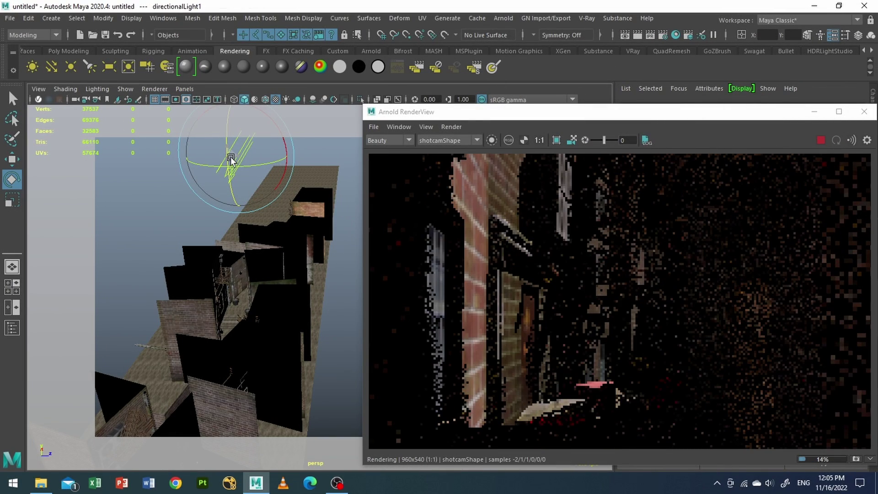
pyautogui.moveTo(232, 160); pyautogui.dragTo(229, 154)
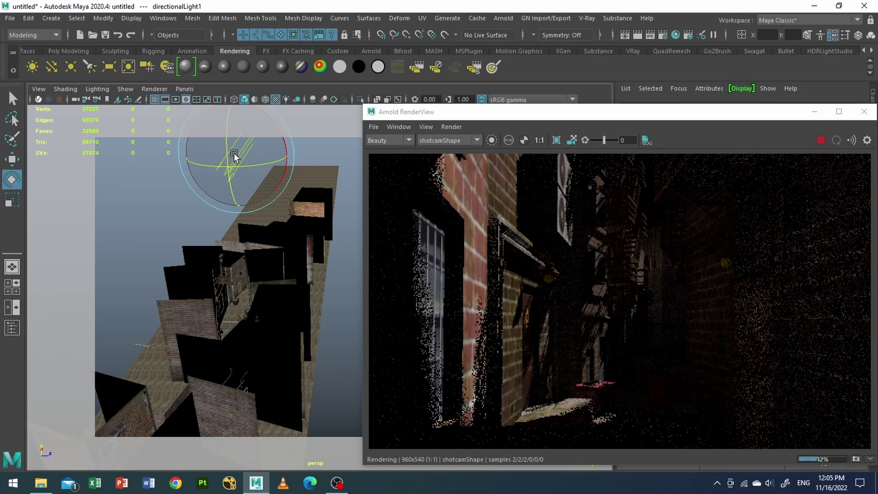
# Return the viewport to shotcam, and stop and close the running Arnold render after checking the relit alley
pyautogui.click(189, 90)
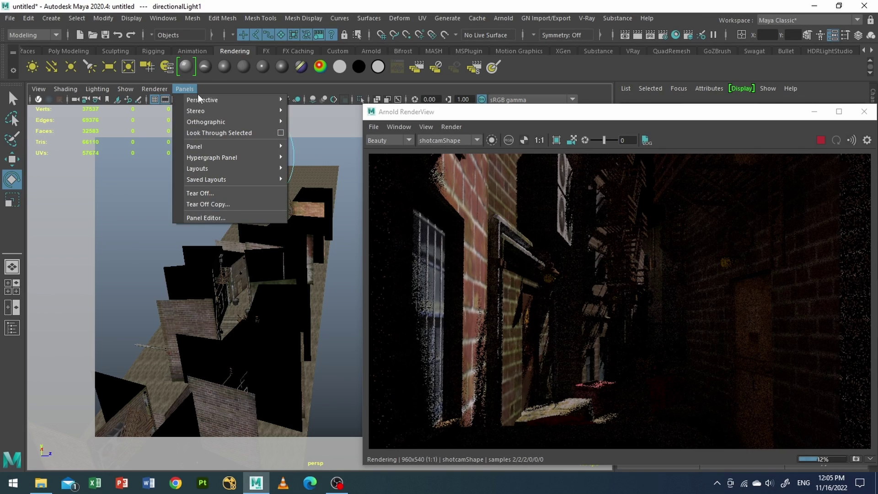
pyautogui.moveTo(275, 95)
pyautogui.click(308, 112)
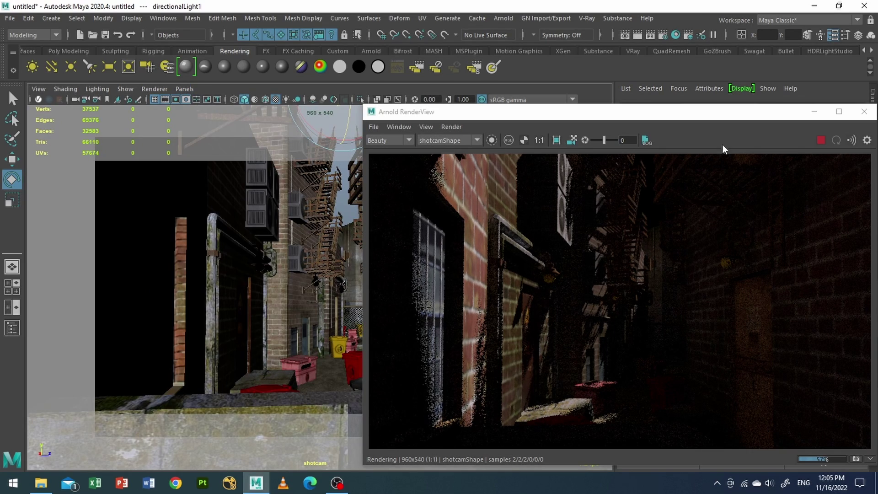
pyautogui.moveTo(713, 118); pyautogui.dragTo(508, 70)
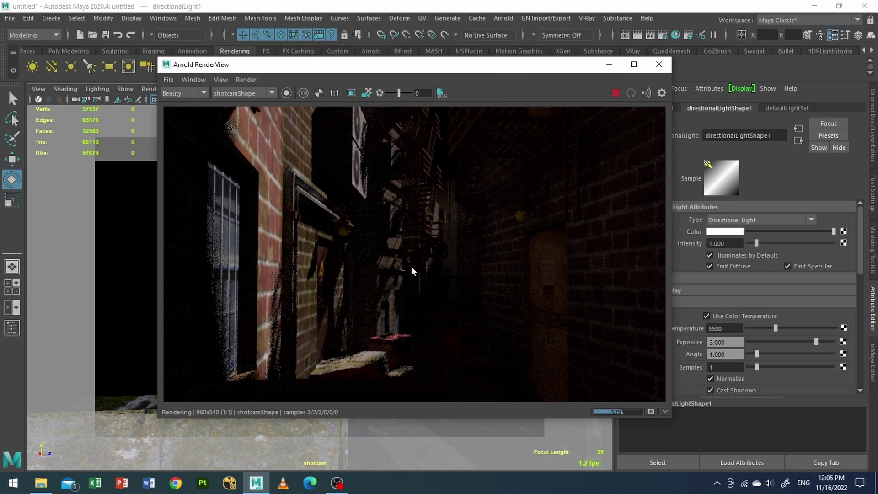
pyautogui.click(616, 94)
pyautogui.click(659, 65)
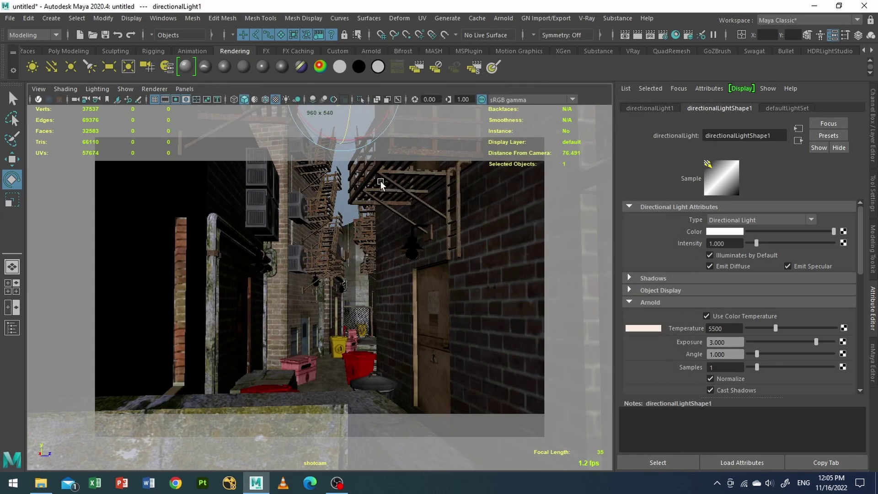
# Create an Arnold SkyDome light and show its nodes in the Node Editor, in a smaller window that leaves the light's attributes visible
pyautogui.click(373, 50)
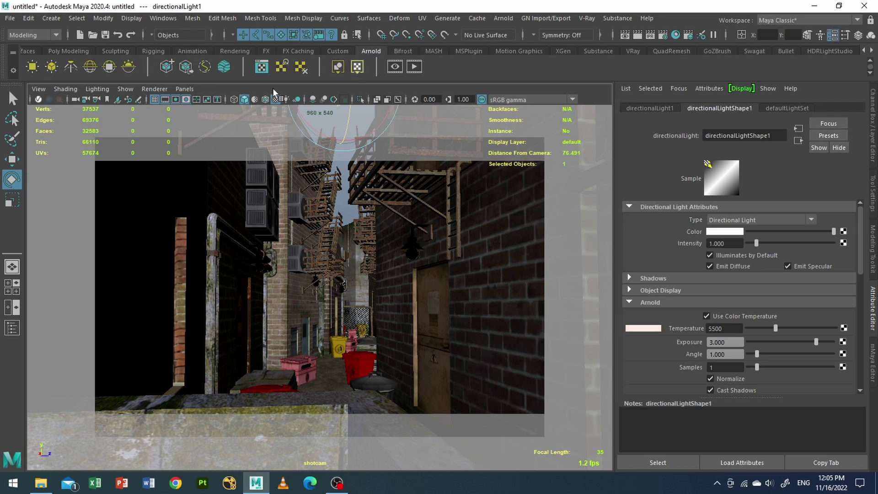
pyautogui.click(91, 68)
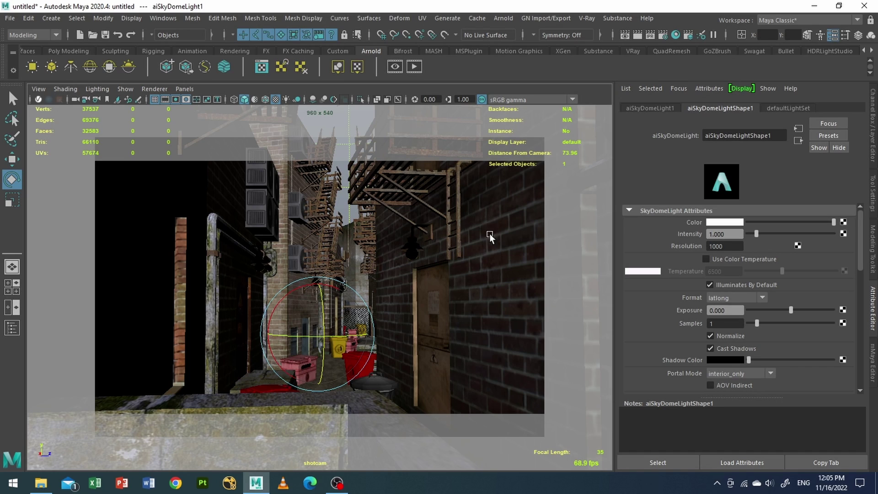
pyautogui.click(168, 18)
pyautogui.click(188, 147)
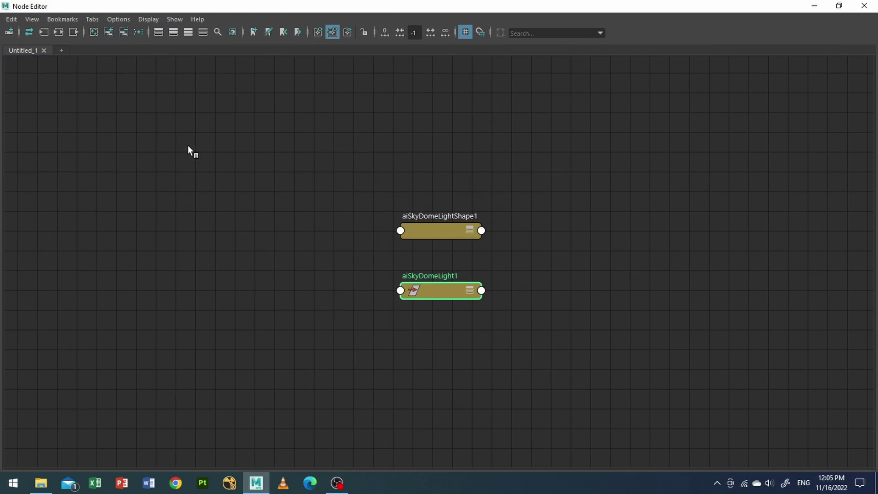
pyautogui.doubleClick(111, 6)
pyautogui.moveTo(77, 43); pyautogui.dragTo(155, 42)
pyautogui.press('a')
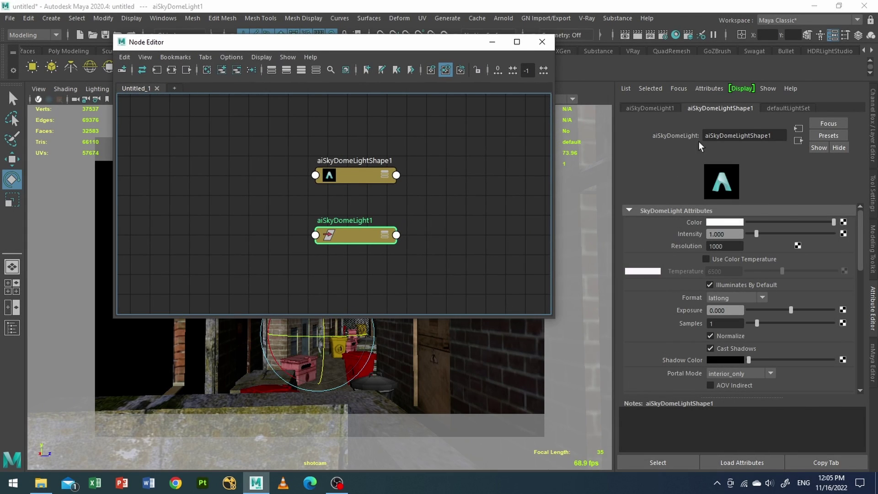
# Add a ramp texture node to the graph and show its full attribute list
pyautogui.click(188, 167)
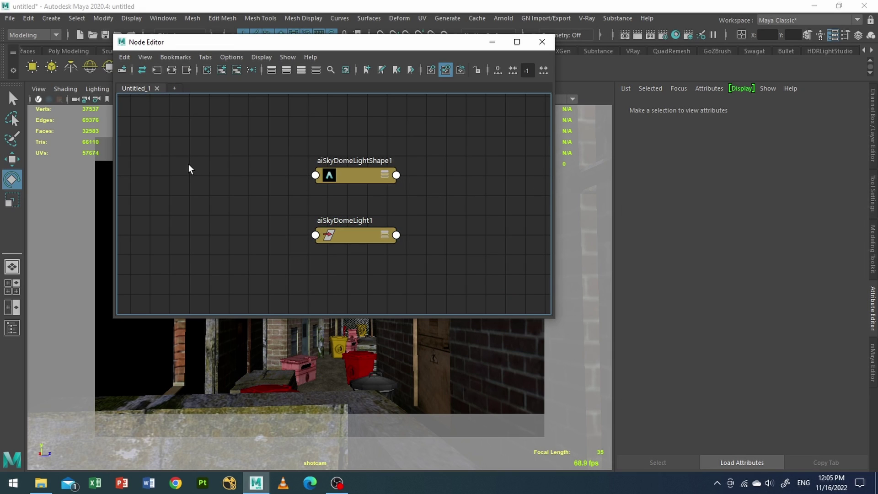
pyautogui.press('Tab')
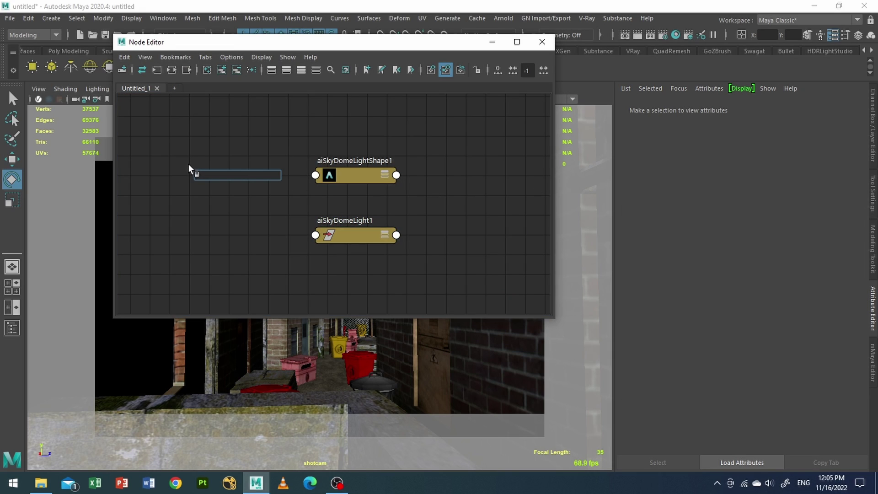
pyautogui.write('ramp')
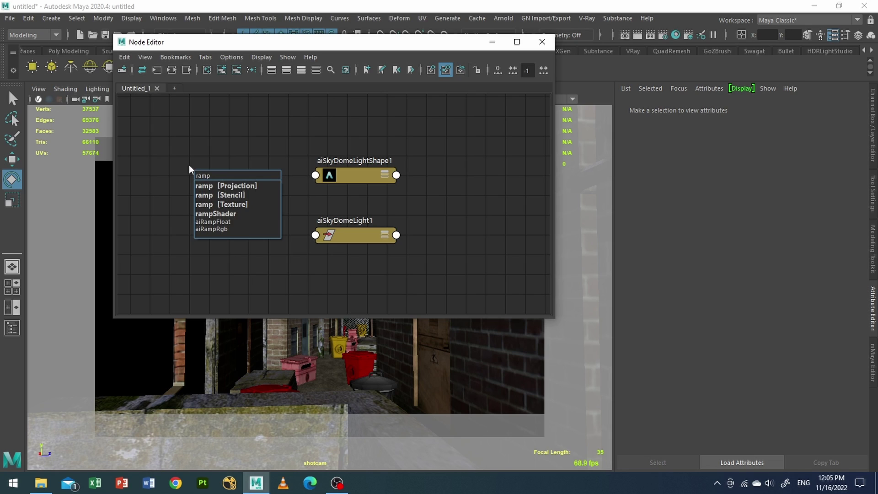
pyautogui.click(215, 205)
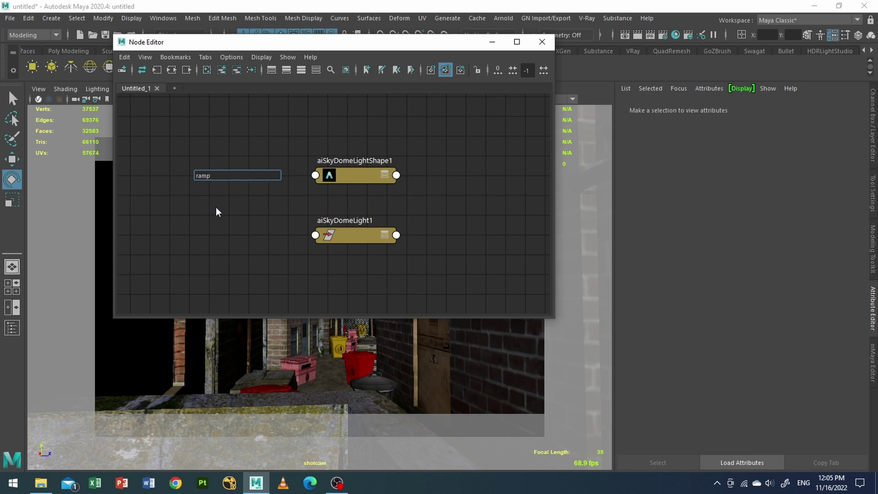
pyautogui.press('3')
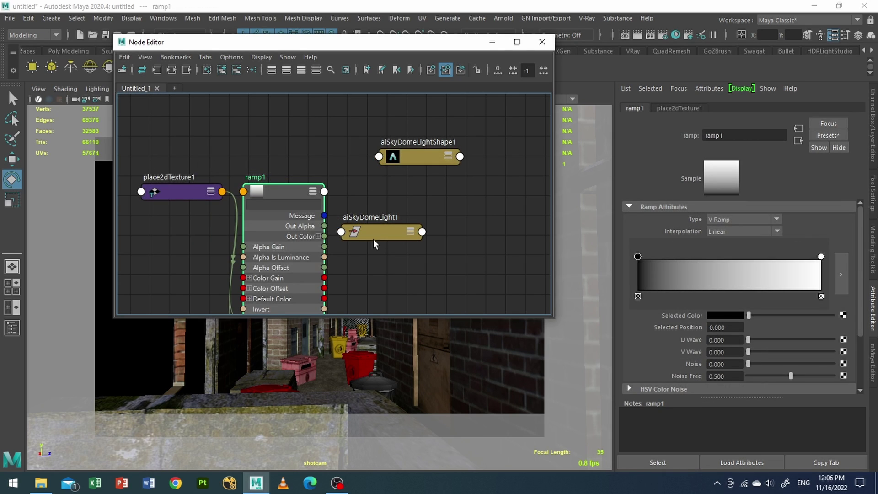
# Rearrange the skydome nodes beside the ramp and connect the ramp's Out Color to the Color input of aiSkyDomeLightShape1
pyautogui.moveTo(402, 218); pyautogui.dragTo(539, 157)
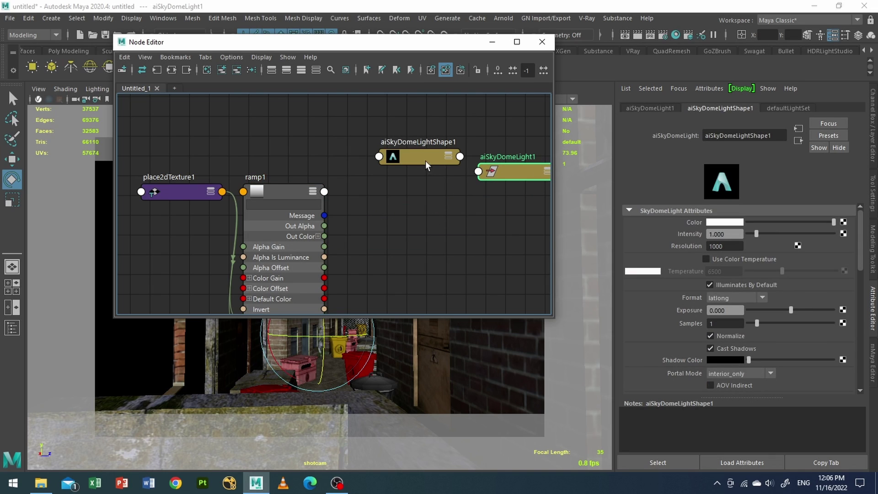
pyautogui.moveTo(426, 160); pyautogui.dragTo(405, 221)
pyautogui.press('3')
pyautogui.keyDown('alt'); pyautogui.moveTo(346, 202); pyautogui.dragTo(346, 112, button='middle'); pyautogui.keyUp('alt')
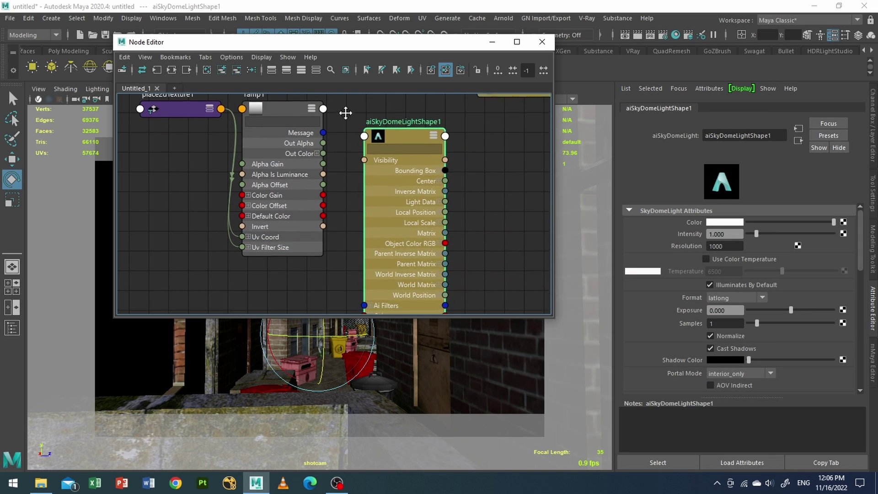
pyautogui.scroll(2, 354, 155)
pyautogui.scroll(-2, 354, 155)
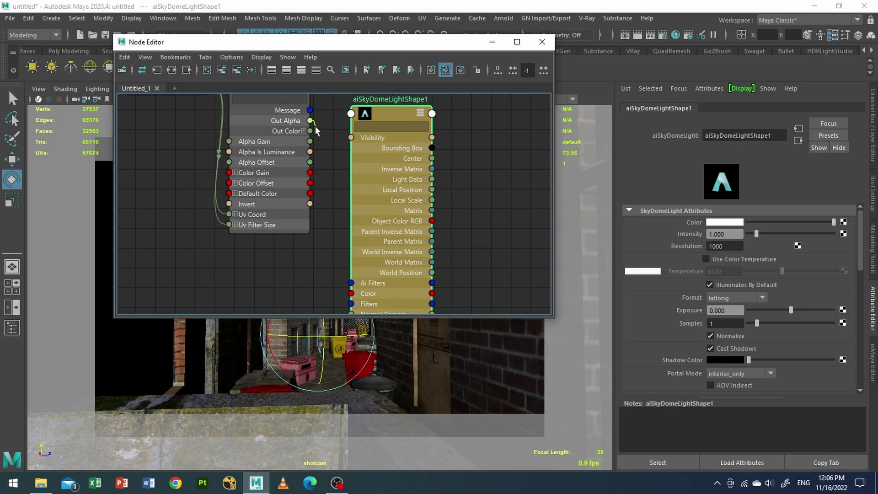
pyautogui.moveTo(313, 130); pyautogui.dragTo(351, 293)
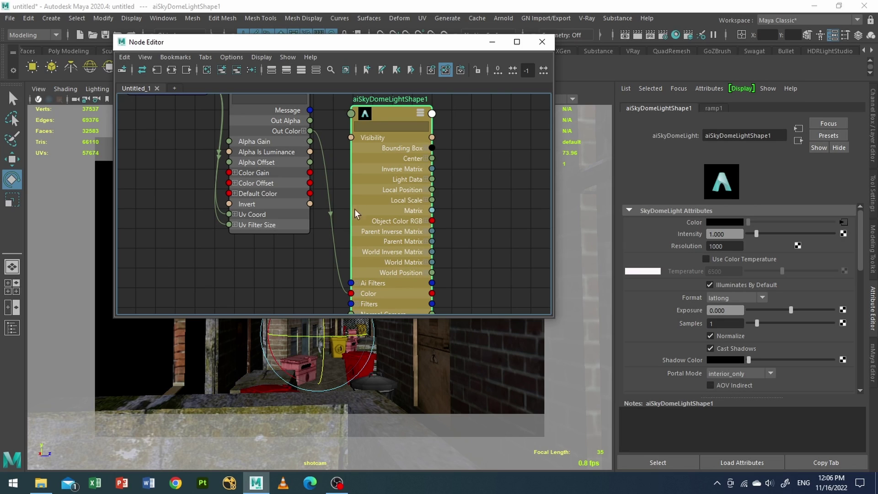
pyautogui.keyDown('alt'); pyautogui.moveTo(355, 210); pyautogui.dragTo(322, 257, button='middle'); pyautogui.keyUp('alt')
# Select the ramp1 node and set its interpolation to Smooth
pyautogui.click(273, 124)
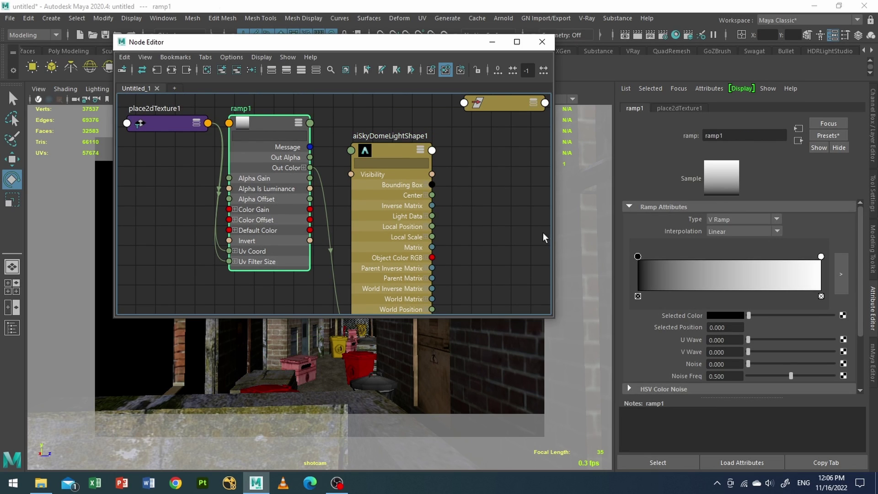
pyautogui.click(726, 232)
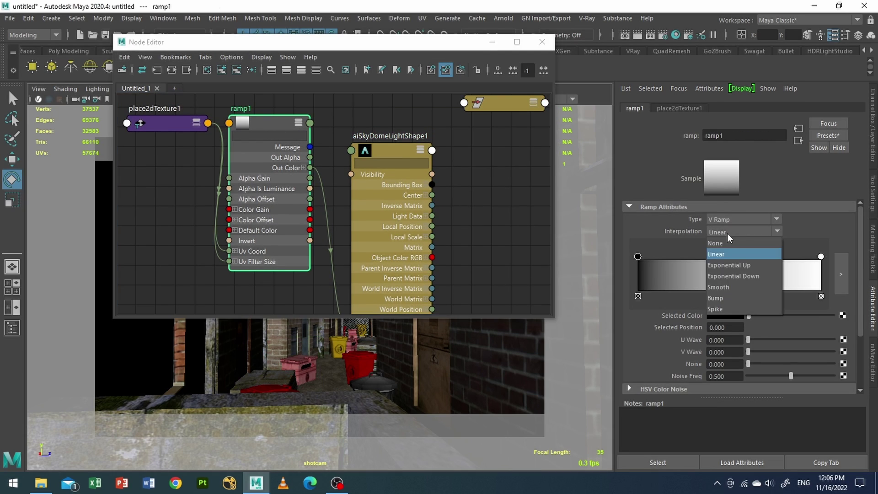
pyautogui.click(737, 287)
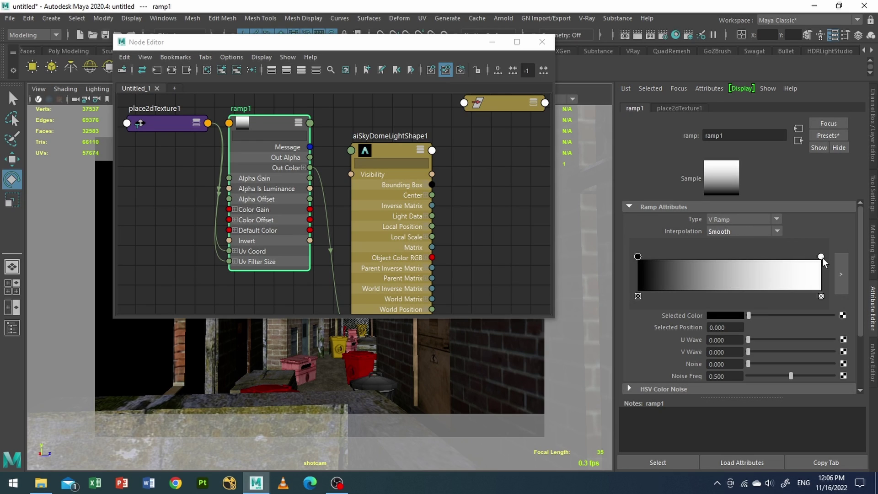
# Move the ramp's white stop to about position 0.47 and add two more stops, at about 0.71 and nearer the white end
pyautogui.moveTo(822, 257); pyautogui.dragTo(724, 257)
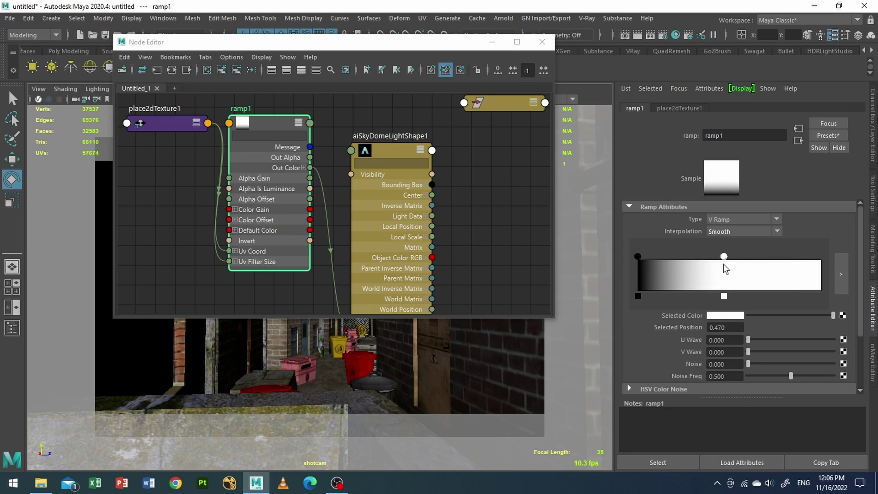
pyautogui.click(767, 261)
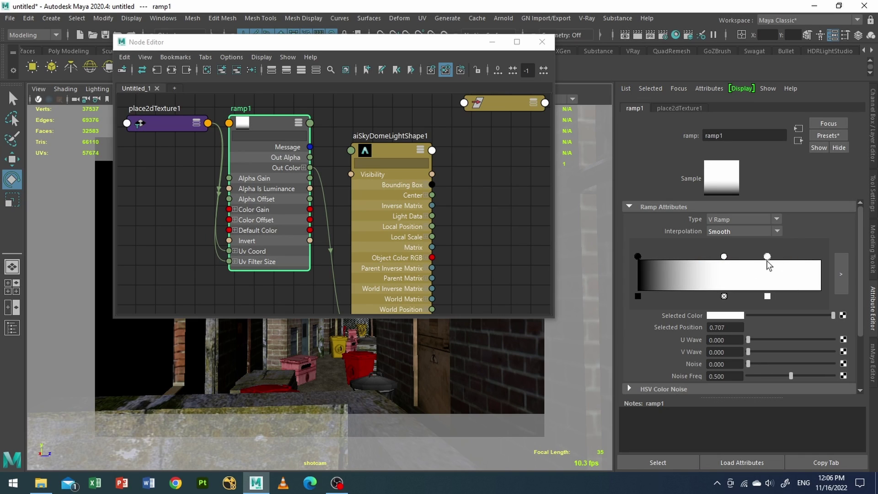
pyautogui.click(799, 261)
# Colour the ramp stop at position 0.47 peach, with hue about 14.6, saturation about 0.65 and value 1
pyautogui.click(724, 257)
pyautogui.click(720, 316)
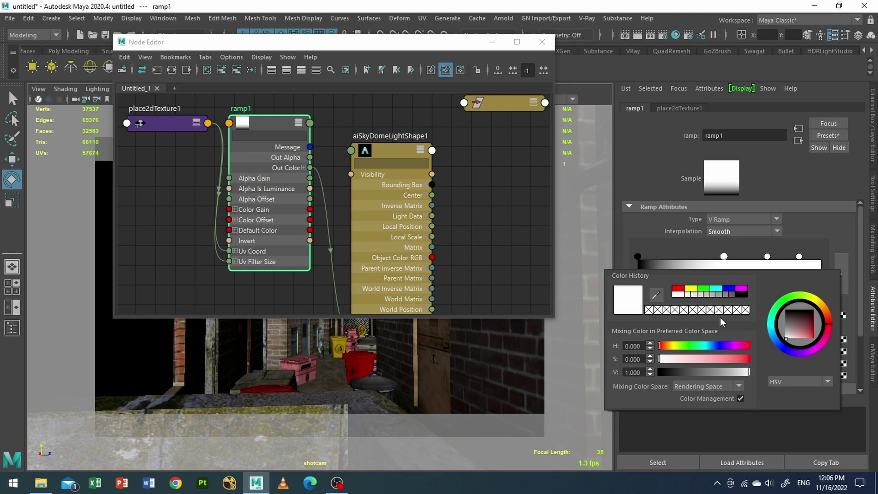
pyautogui.moveTo(825, 319)
pyautogui.mouseDown()
pyautogui.moveTo(800, 333)
pyautogui.moveTo(804, 339)
pyautogui.mouseUp()
pyautogui.click(797, 332)
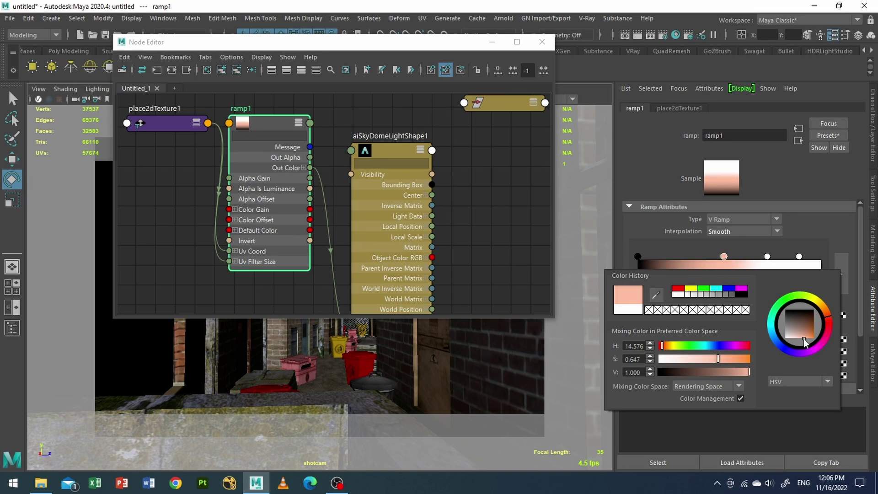
# Colour the ramp stop at about 0.71 violet-blue, with hue 235, saturation about 0.66 and a slightly lowered value
pyautogui.click(768, 257)
pyautogui.click(737, 316)
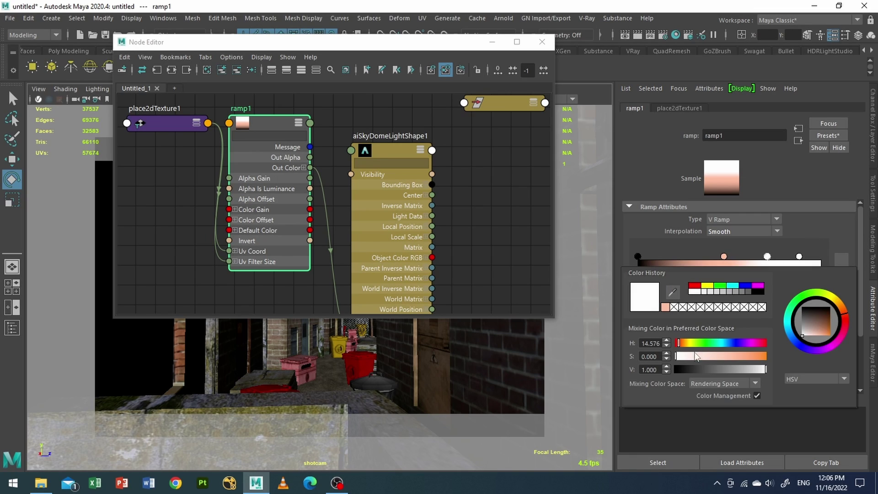
pyautogui.click(642, 344)
pyautogui.write('235')
pyautogui.press('Return')
pyautogui.moveTo(699, 359); pyautogui.dragTo(735, 362)
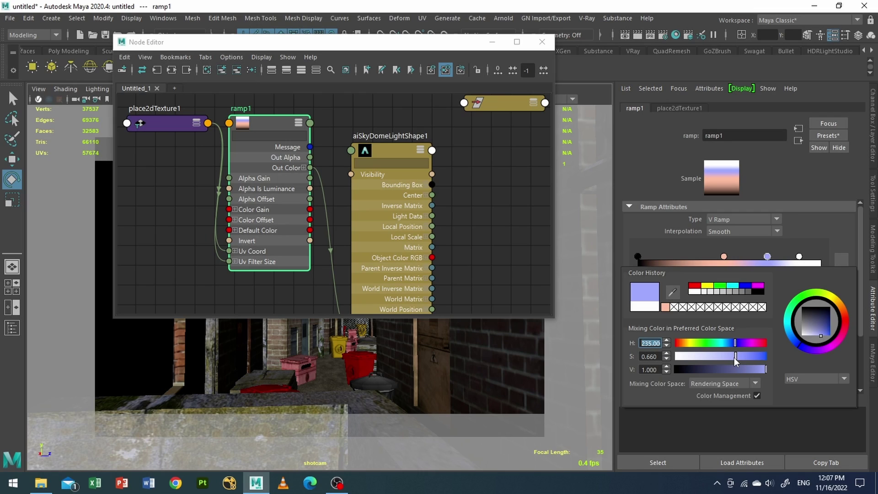
pyautogui.moveTo(766, 370); pyautogui.dragTo(760, 370)
# Colour the last ramp stop light blue, with hue 225, saturation about 0.70 and value 0.82
pyautogui.click(799, 257)
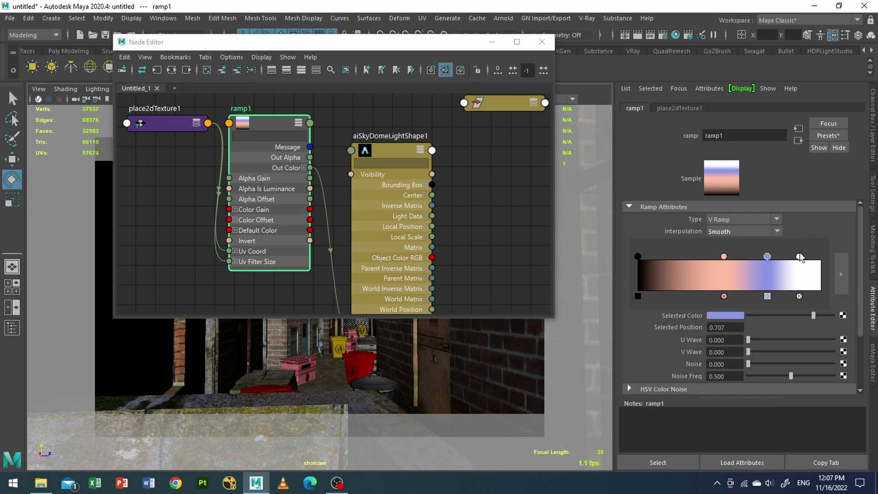
pyautogui.click(735, 317)
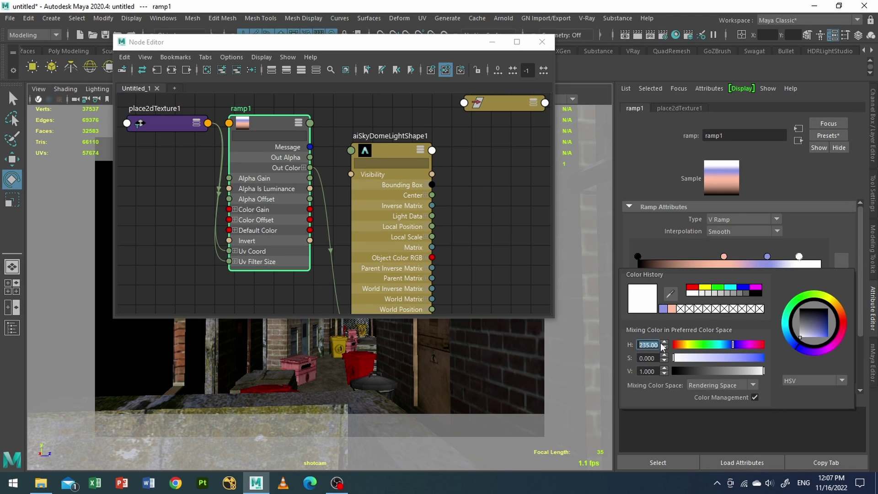
pyautogui.write('225')
pyautogui.press('Return')
pyautogui.moveTo(707, 359); pyautogui.dragTo(741, 361)
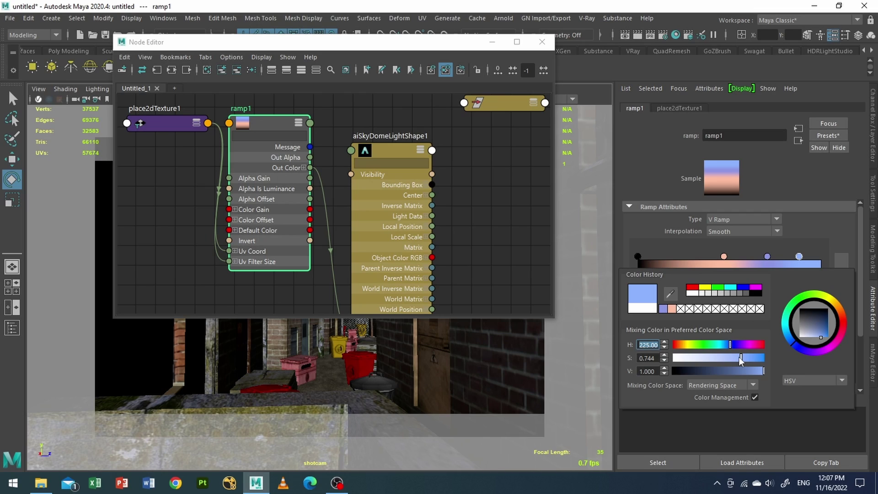
pyautogui.click(757, 371)
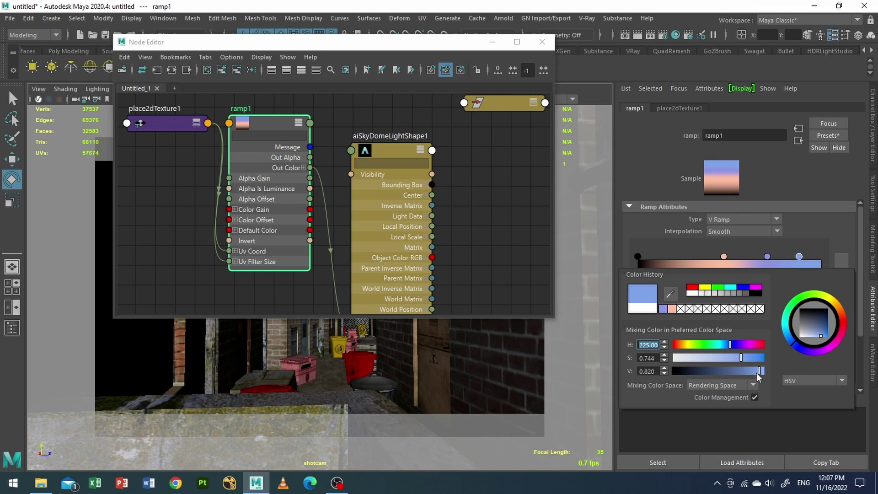
pyautogui.moveTo(741, 358); pyautogui.dragTo(737, 359)
# Add a stop at the far end of the ramp, at about 0.99, and colour it a stronger blue with hue 220
pyautogui.click(819, 262)
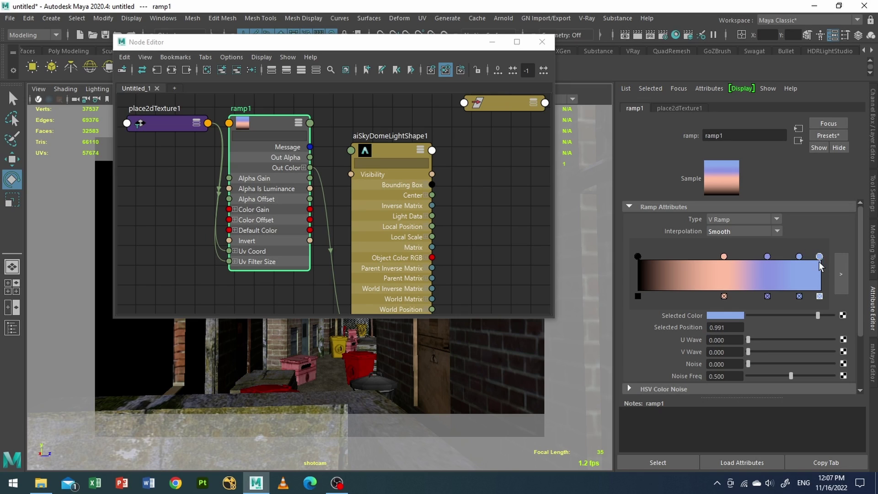
pyautogui.click(741, 315)
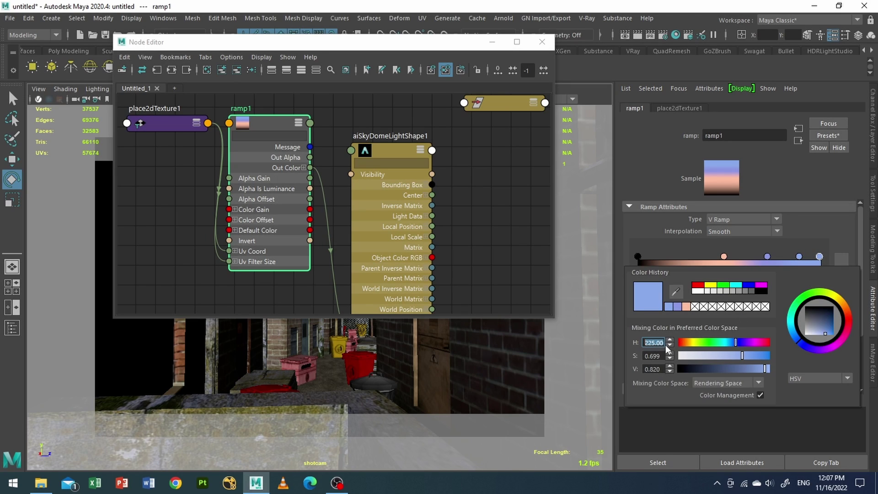
pyautogui.write('220.')
pyautogui.press('Return')
pyautogui.moveTo(744, 355); pyautogui.dragTo(764, 374)
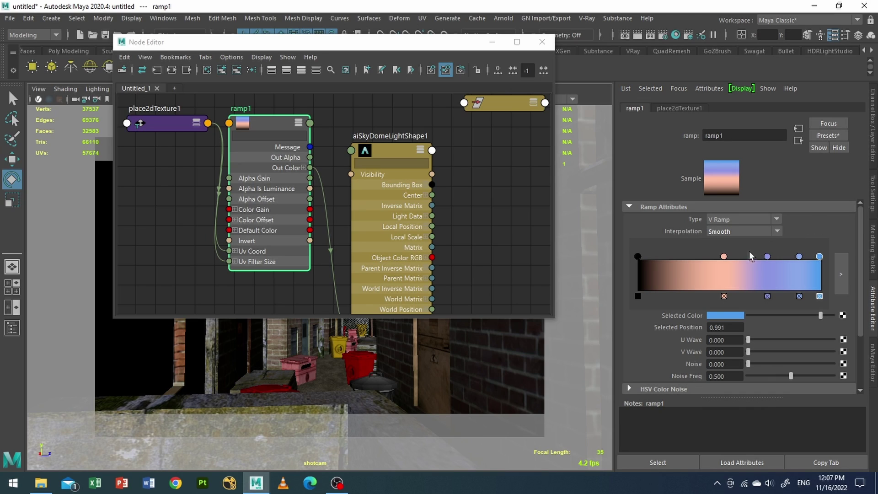
# Shift the ramp stops toward the black end, placing peach at about 0.31, light blue at about 0.77 and violet-blue between them
pyautogui.moveTo(724, 259); pyautogui.dragTo(706, 261)
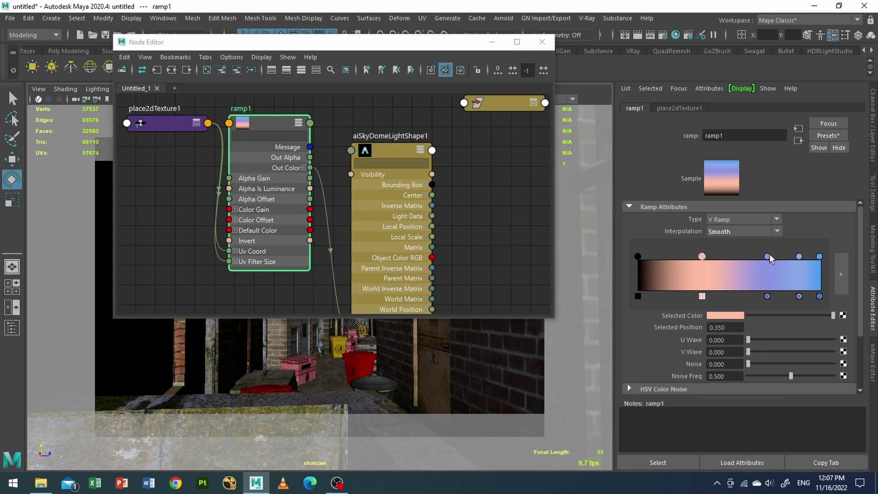
pyautogui.moveTo(767, 257)
pyautogui.mouseDown()
pyautogui.moveTo(747, 261)
pyautogui.moveTo(780, 263)
pyautogui.mouseUp()
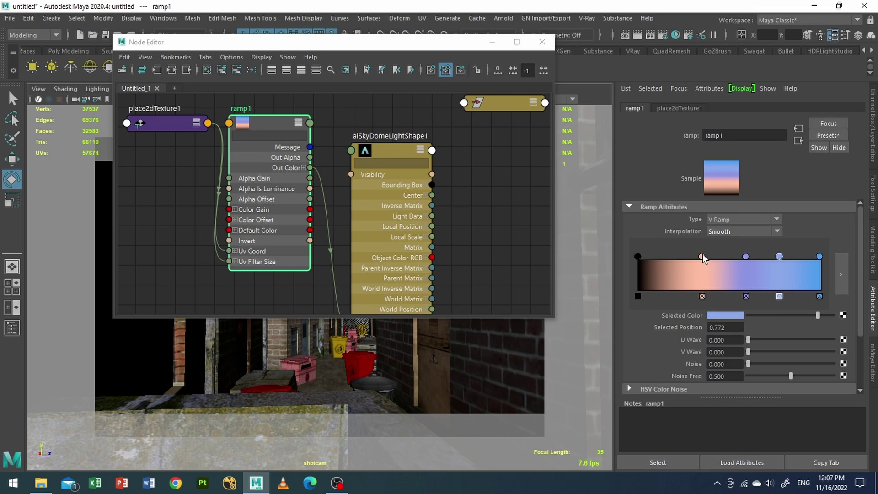
pyautogui.moveTo(702, 256); pyautogui.dragTo(694, 256)
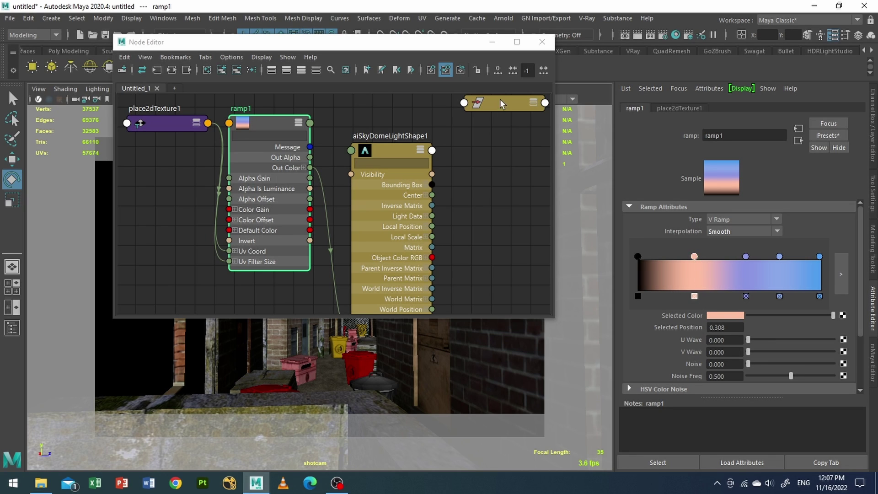
# Close the Node Editor and re-render shotcam in Arnold RenderView to check the ramp-coloured skydome lighting
pyautogui.click(537, 45)
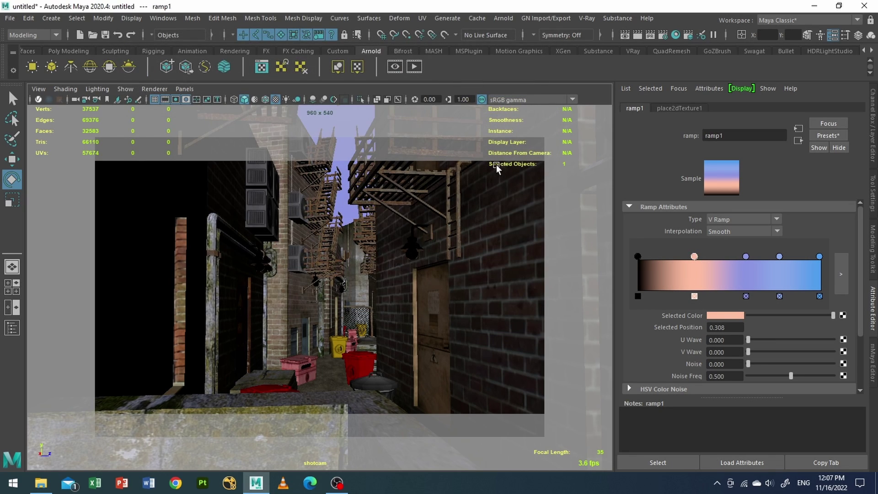
pyautogui.click(395, 67)
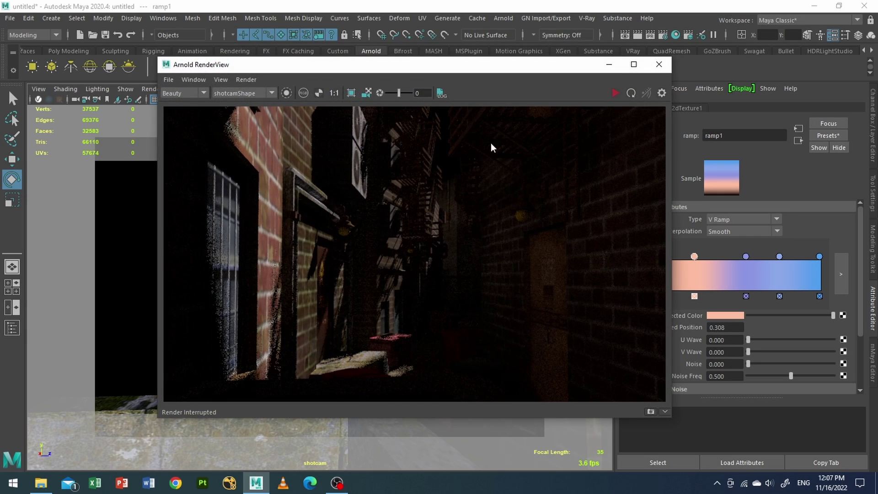
pyautogui.click(616, 93)
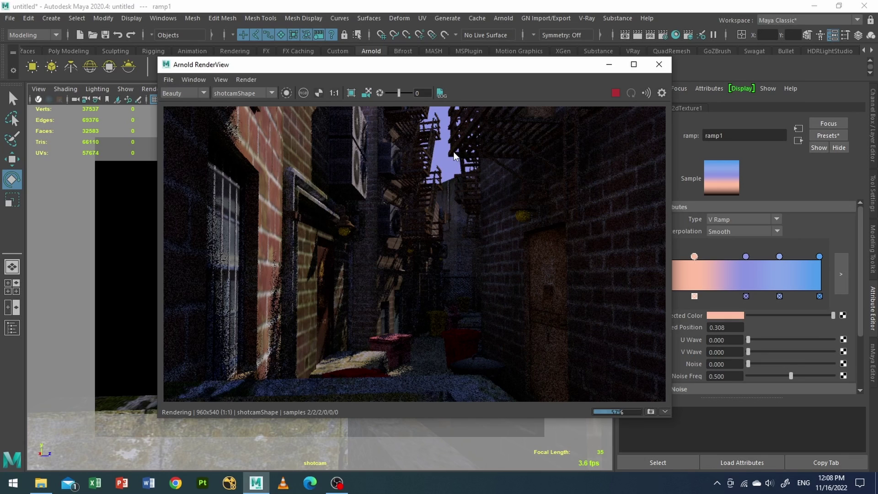
# Set the directional light's colour temperature to 3500 and restart the shotcam render in Arnold RenderView
pyautogui.click(616, 93)
pyautogui.moveTo(538, 70); pyautogui.dragTo(519, 279)
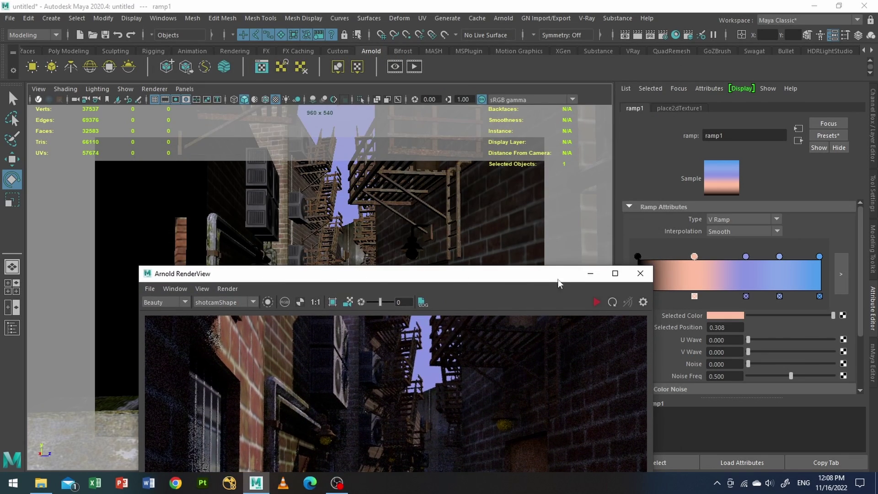
pyautogui.click(13, 328)
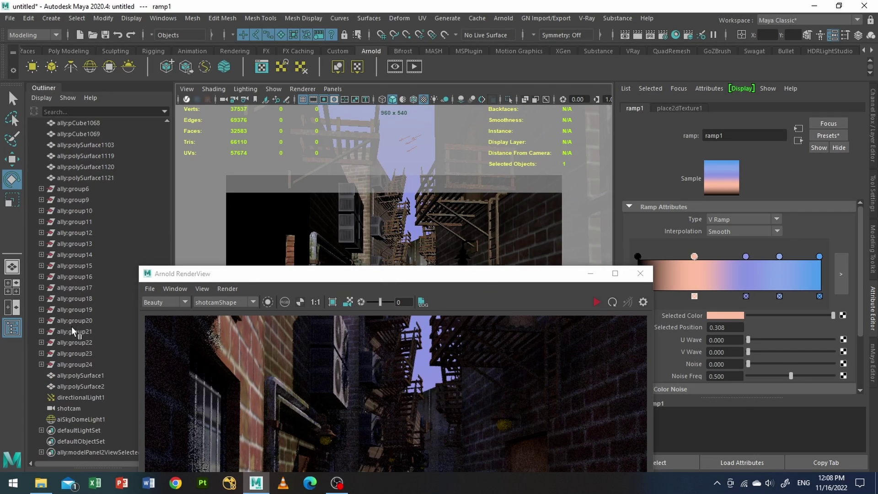
pyautogui.click(75, 398)
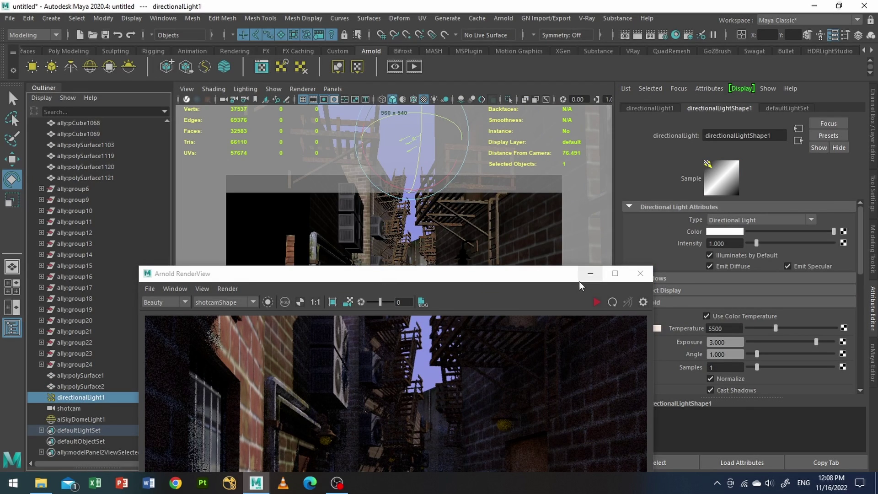
pyautogui.moveTo(513, 274); pyautogui.dragTo(450, 112)
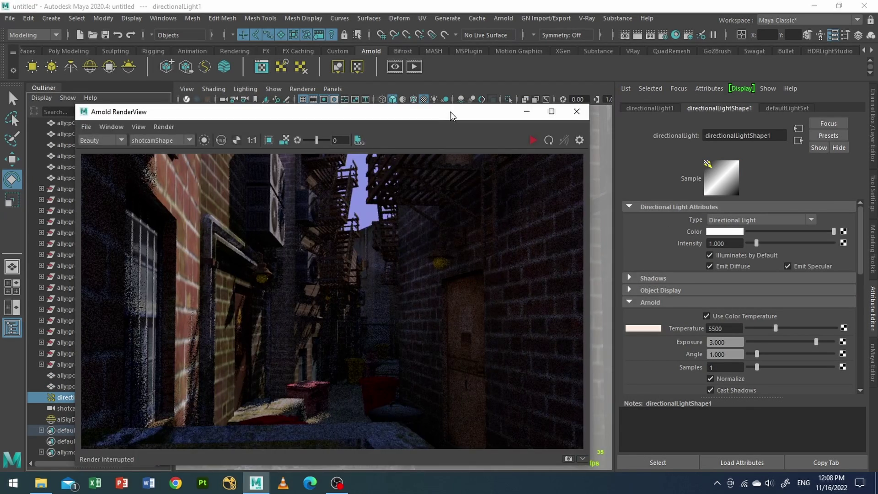
pyautogui.doubleClick(732, 329)
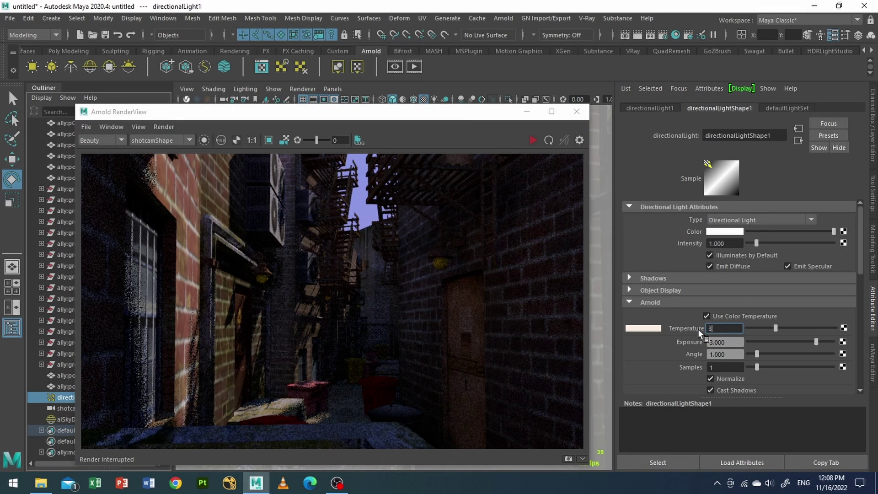
pyautogui.write('3500')
pyautogui.press('Return')
pyautogui.click(533, 140)
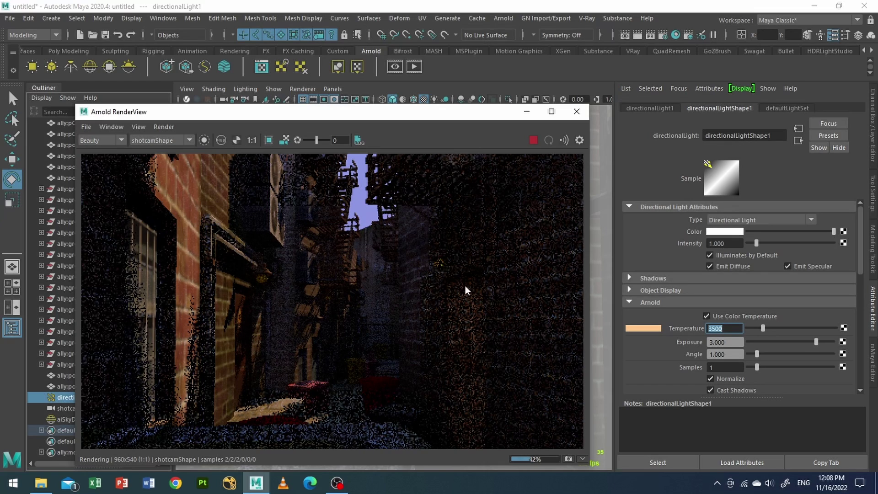
# Set the directional light's exposure to 1.5, check the updated shotcam render, and stop and minimise Arnold RenderView
pyautogui.click(691, 348)
pyautogui.press('Tab')
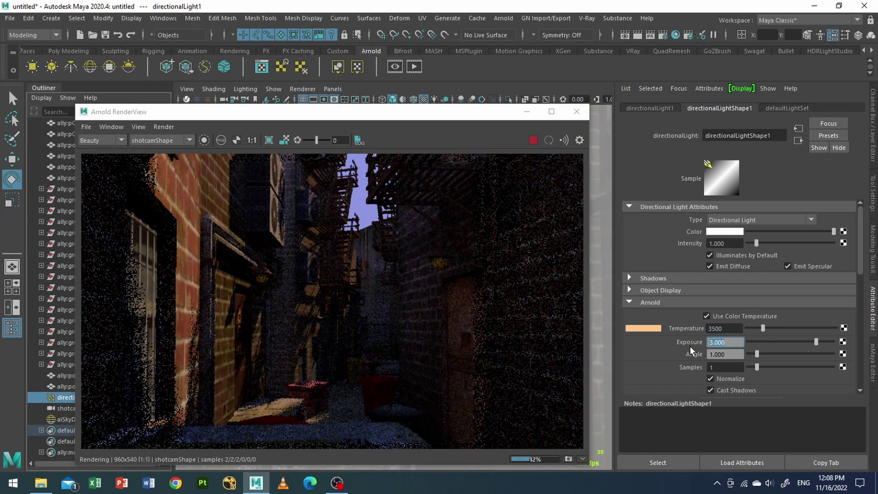
pyautogui.write('1.5')
pyautogui.press('Return')
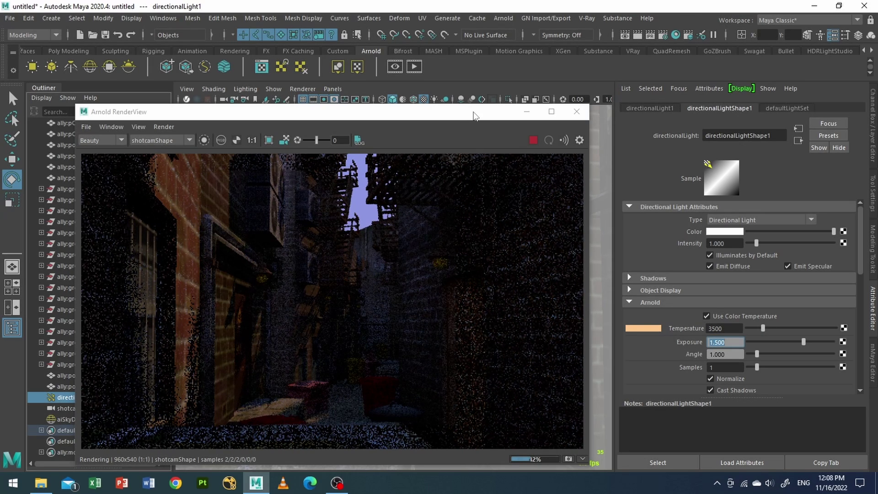
pyautogui.moveTo(474, 115); pyautogui.dragTo(525, 51)
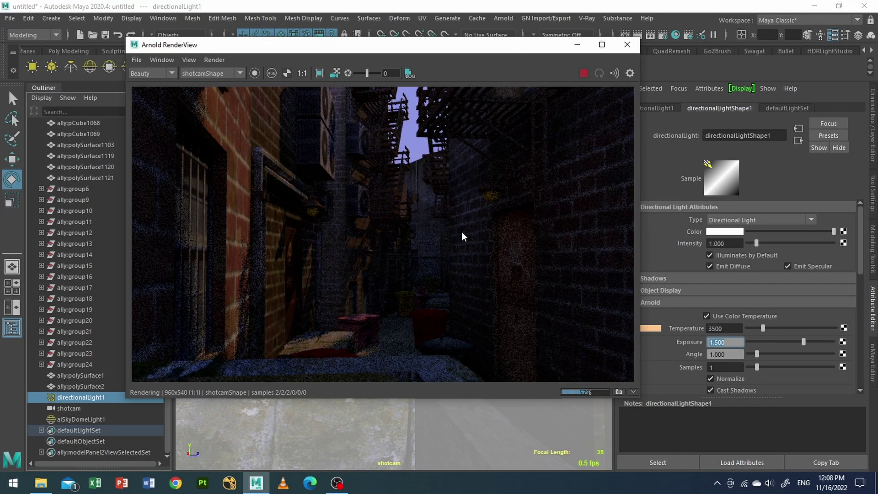
pyautogui.keyDown('alt'); pyautogui.moveTo(462, 231); pyautogui.dragTo(419, 185); pyautogui.keyUp('alt')
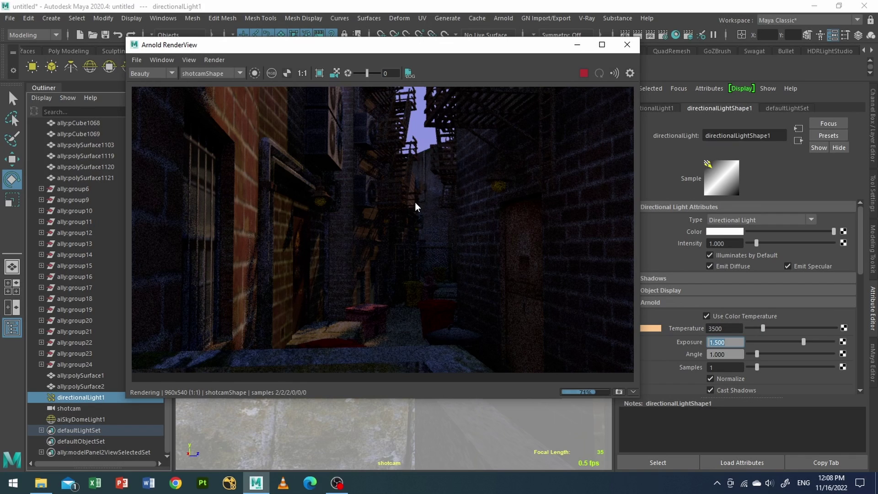
pyautogui.scroll(-2, 416, 203)
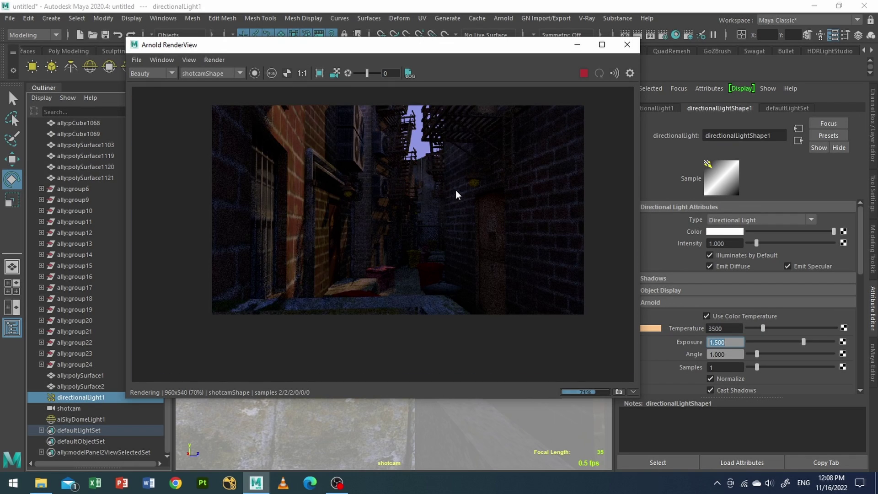
pyautogui.click(584, 73)
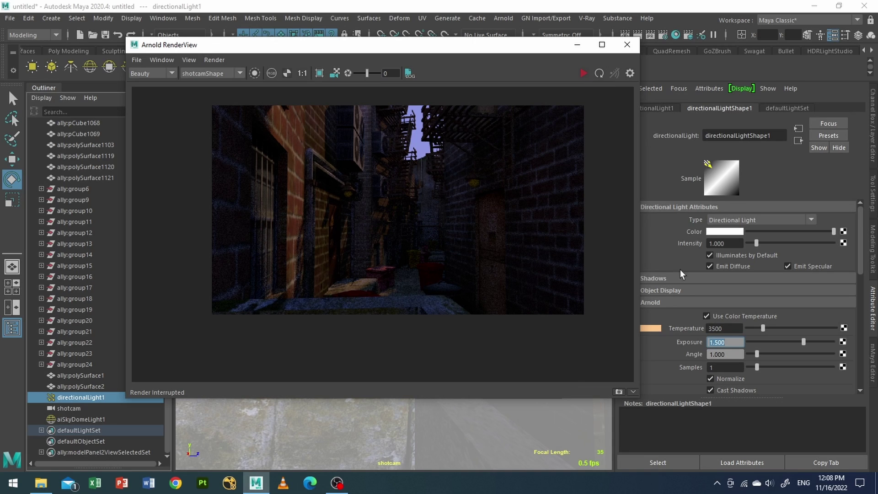
pyautogui.click(581, 44)
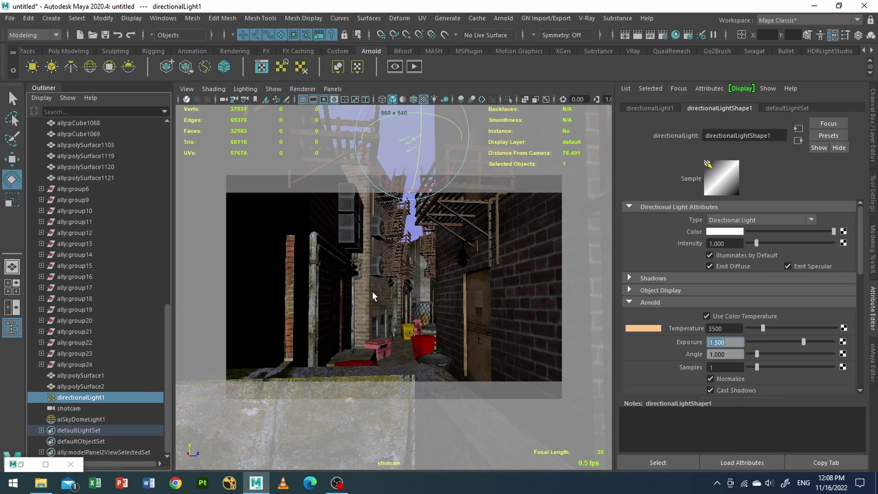
# Rename the aiSkyDomeLight1 skydome to skylight
pyautogui.doubleClick(92, 419)
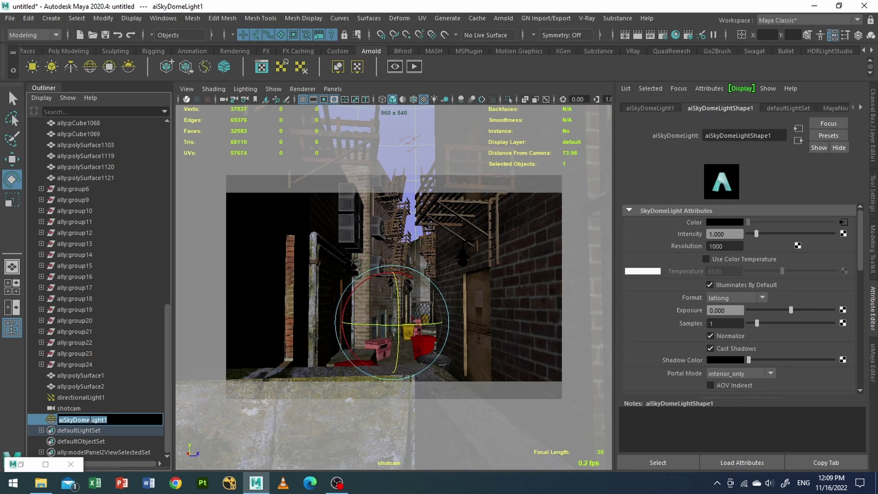
pyautogui.write('skylight')
pyautogui.press('Return')
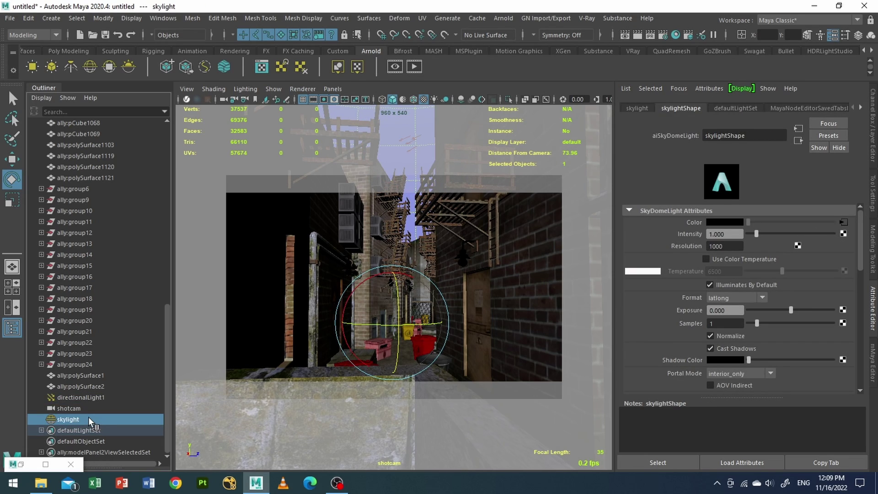
# Duplicate the skylight skydome and name the copy skylight_bg
pyautogui.hotkey('ctrl', 'd')
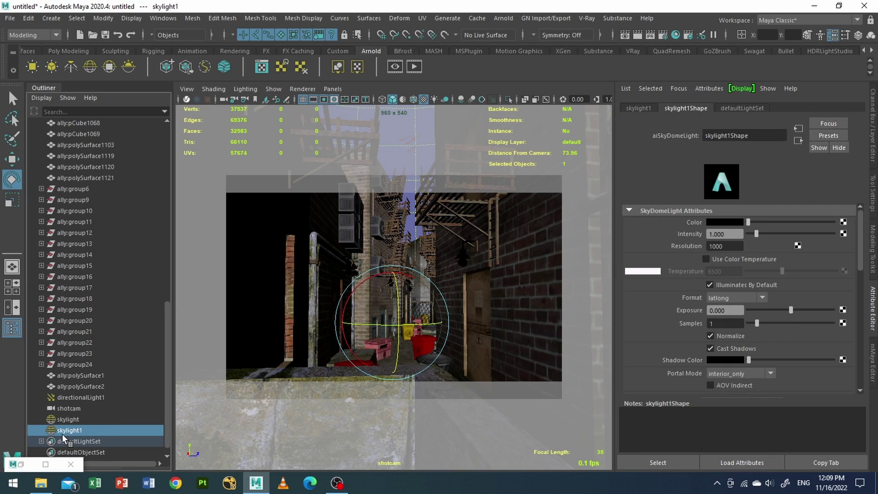
pyautogui.doubleClick(73, 430)
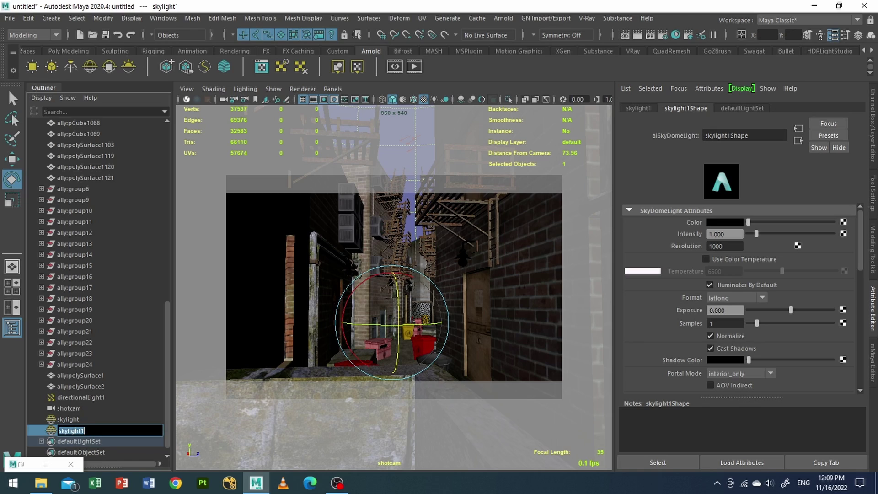
pyautogui.write('skylight_bg')
pyautogui.press('Return')
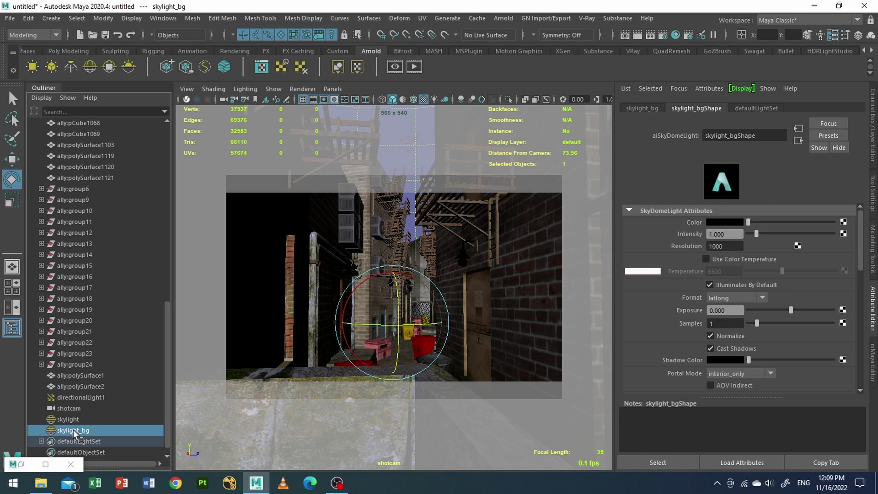
pyautogui.moveTo(76, 433)
pyautogui.mouseDown(button='middle')
pyautogui.moveTo(474, 297)
pyautogui.moveTo(414, 202)
pyautogui.moveTo(374, 210)
pyautogui.moveTo(397, 176)
pyautogui.moveTo(421, 238)
pyautogui.moveTo(434, 201)
pyautogui.moveTo(95, 401)
pyautogui.moveTo(73, 423)
pyautogui.mouseUp(button='middle')
# Set the Camera visibility of skylight to 0 so it does not appear in the background
pyautogui.click(73, 423)
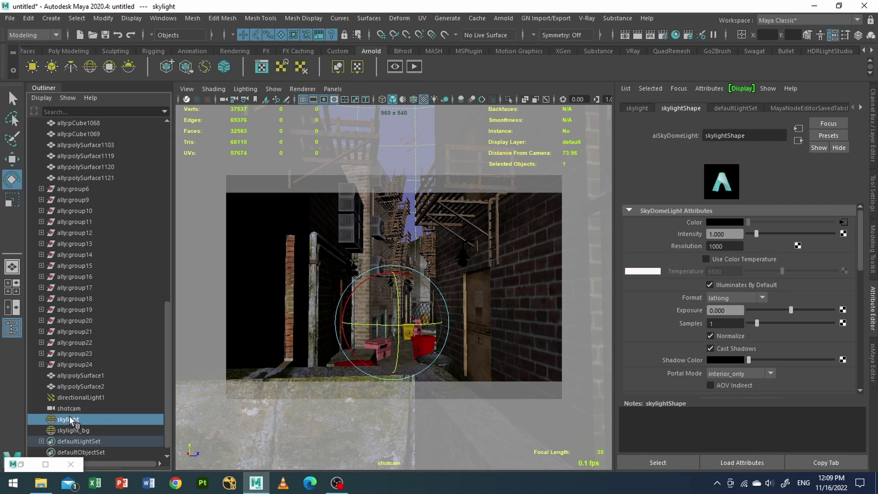
pyautogui.scroll(-5, 720, 266)
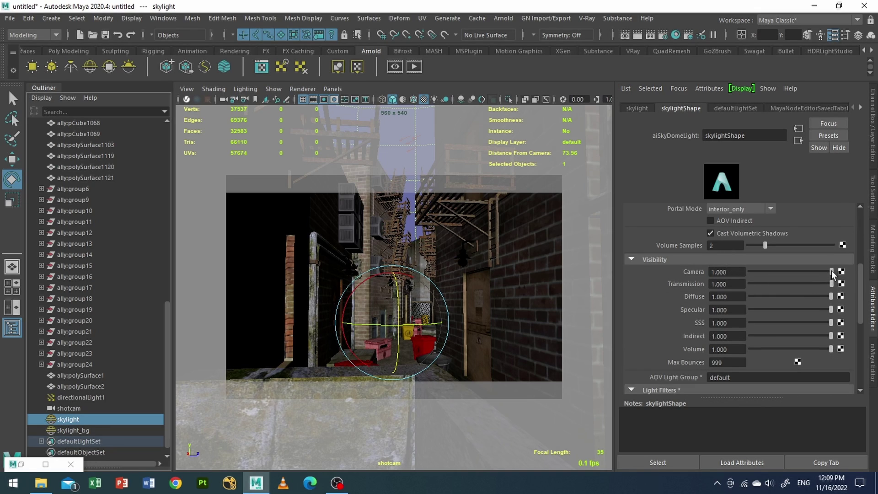
pyautogui.moveTo(831, 272); pyautogui.dragTo(745, 274)
# Lower skylight_bg's non-camera visibility, including Transmission, Specular and SSS, and turn off Illuminates By Default for it
pyautogui.click(68, 430)
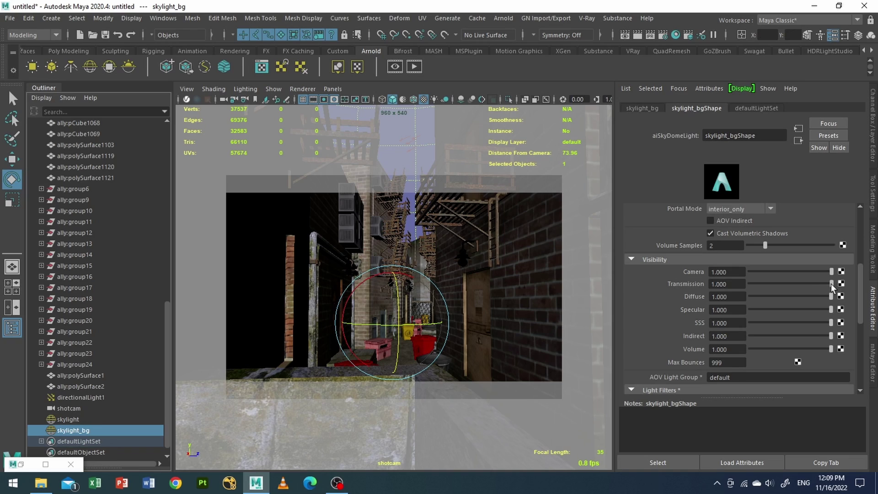
pyautogui.moveTo(831, 284); pyautogui.dragTo(769, 298)
pyautogui.moveTo(831, 309); pyautogui.dragTo(745, 311)
pyautogui.moveTo(831, 323); pyautogui.dragTo(742, 335)
pyautogui.scroll(4, 705, 333)
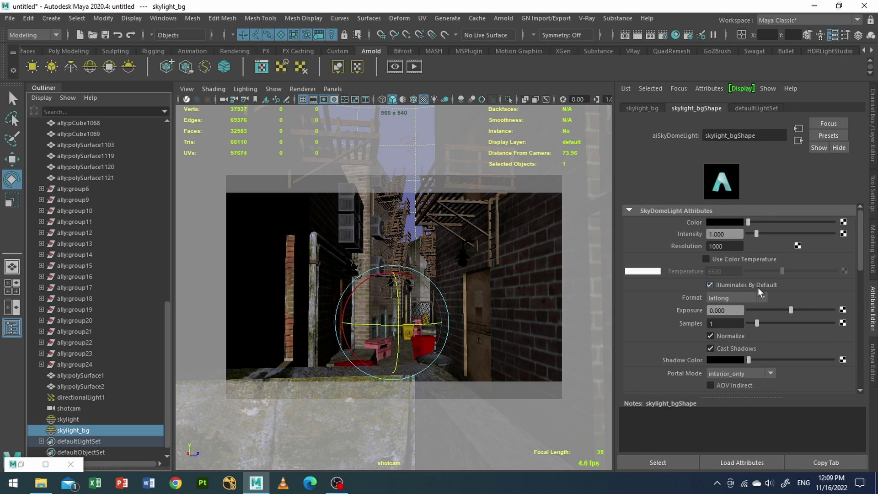
pyautogui.click(732, 285)
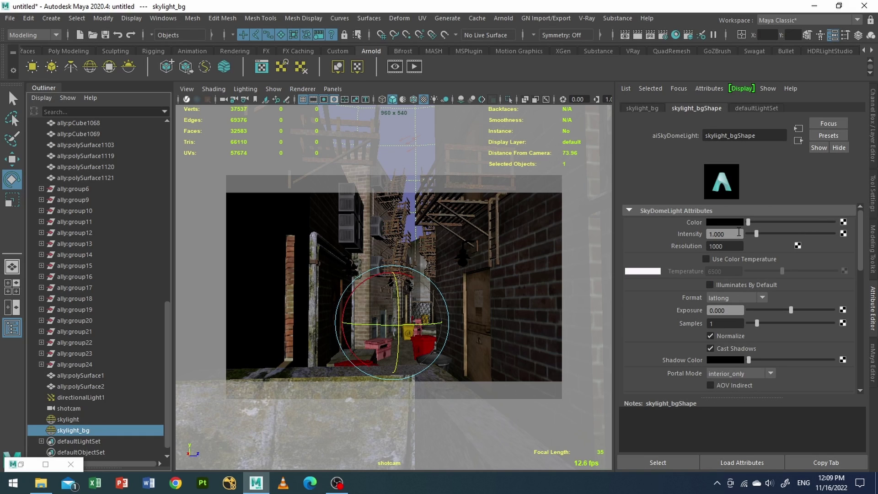
# Connect a File texture to the Color of skylight_bg and start browsing for its image
pyautogui.click(842, 222)
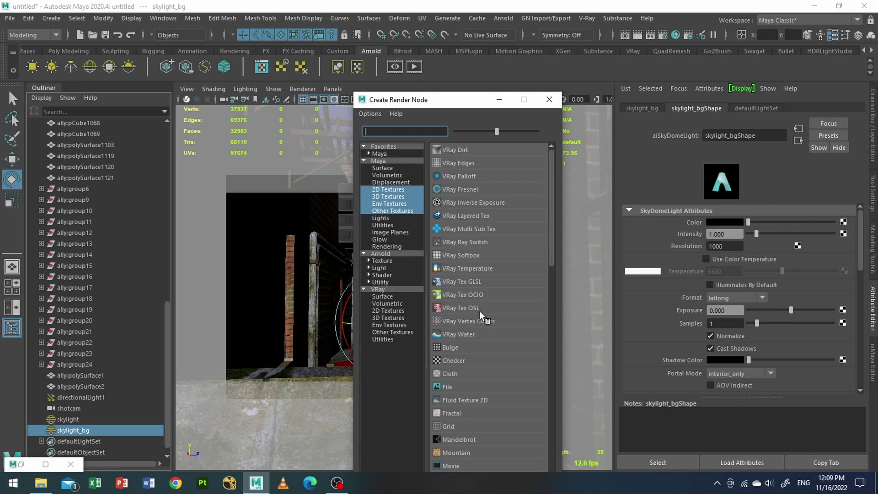
pyautogui.click(449, 387)
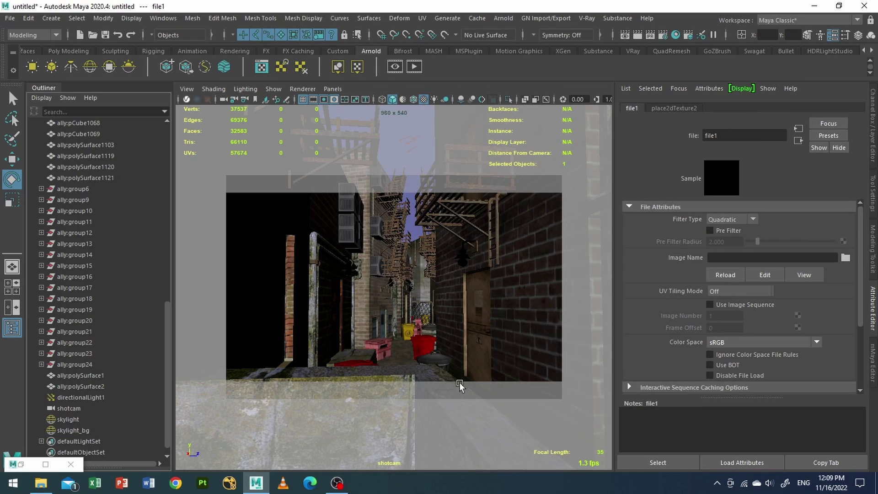
pyautogui.click(846, 258)
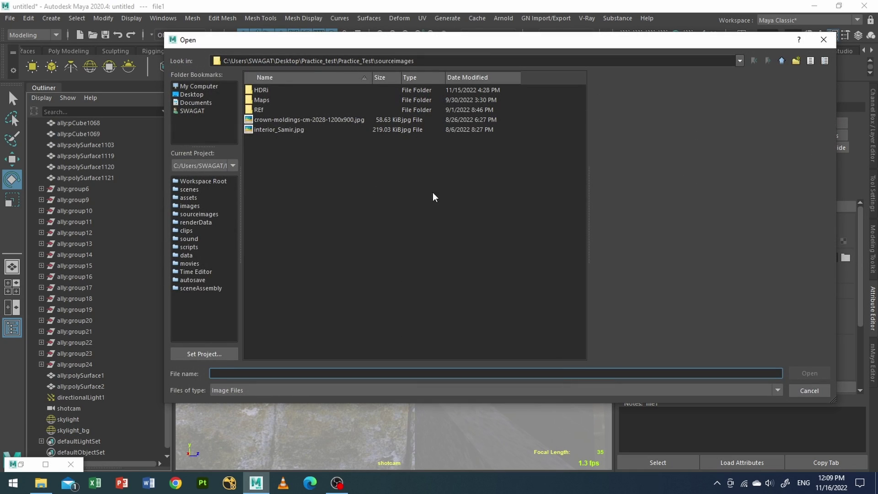
# Switch to File Explorer, preview the dramatic-evening-sky-23229042 image and copy the path of its Alley_Maya folder
pyautogui.hotkey('alt', 'Tab')
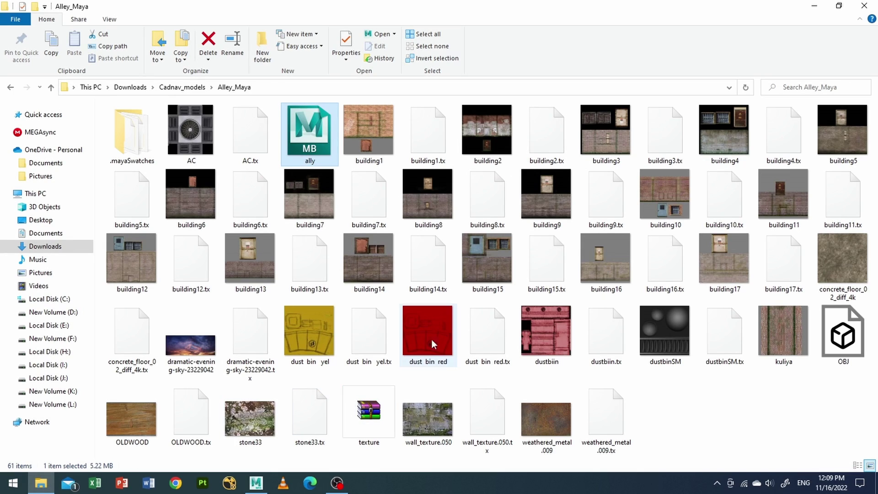
pyautogui.doubleClick(191, 345)
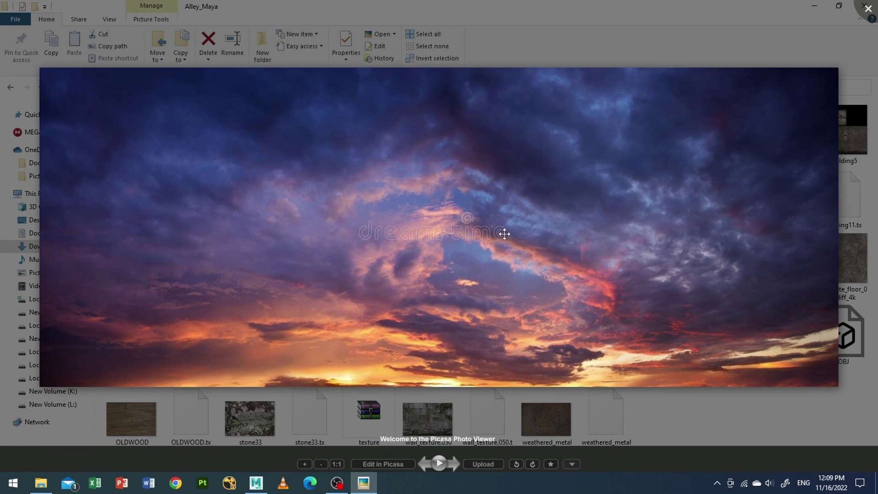
pyautogui.click(692, 14)
pyautogui.click(370, 85)
pyautogui.hotkey('ctrl', 'c')
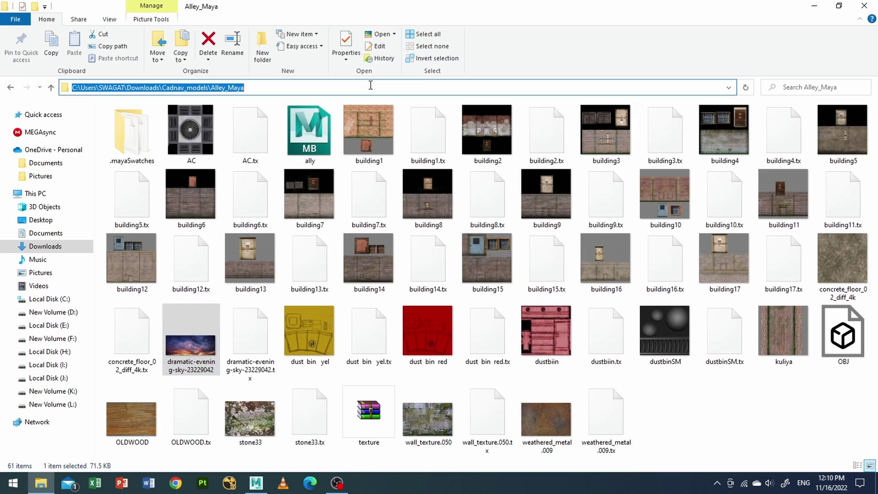
# Back in Maya, load dramatic-evening-sky-23229042.jpg from the Alley_Maya folder as the file texture's image
pyautogui.click(256, 484)
pyautogui.hotkey('ctrl', 'v')
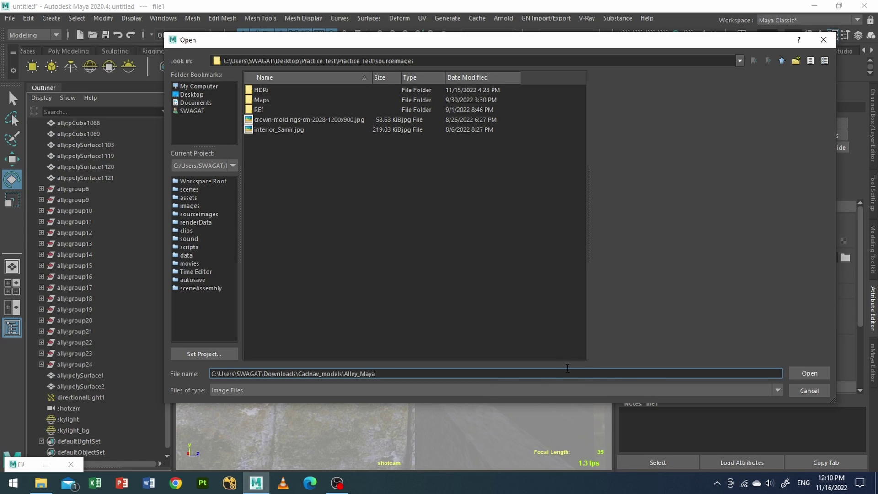
pyautogui.press('Return')
pyautogui.scroll(-10, 452, 252)
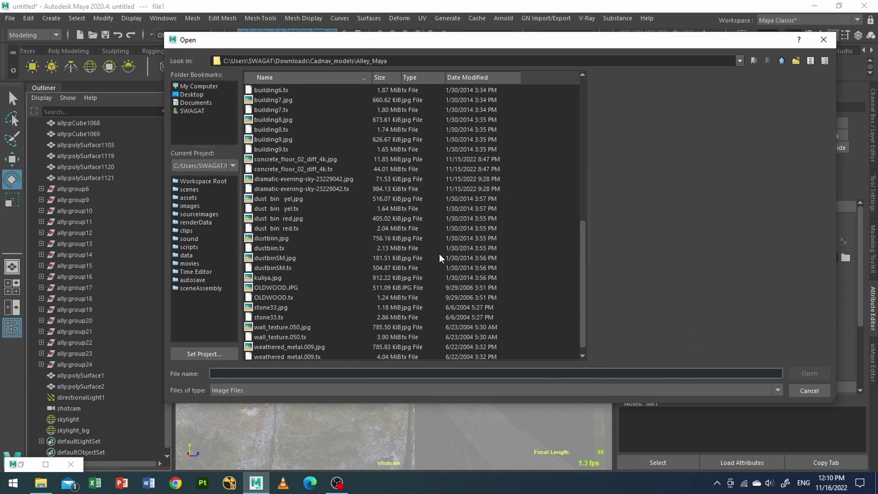
pyautogui.click(313, 179)
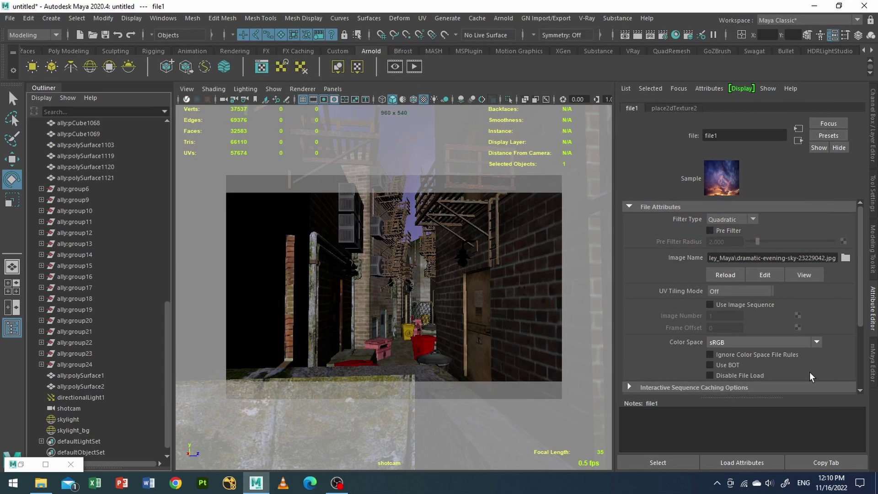
pyautogui.click(809, 373)
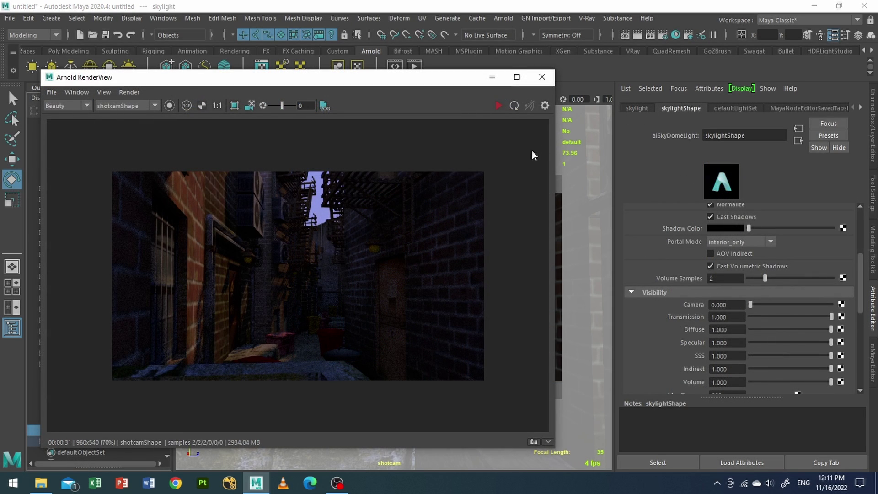
# Start the Arnold render of shotcam and set skylight's Camera visibility to 0
pyautogui.click(498, 106)
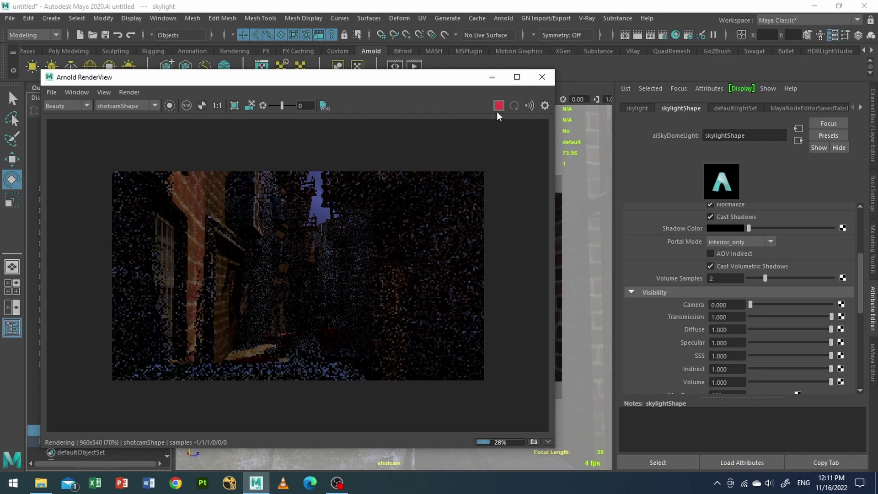
pyautogui.moveTo(437, 84); pyautogui.dragTo(497, 110)
pyautogui.click(753, 304)
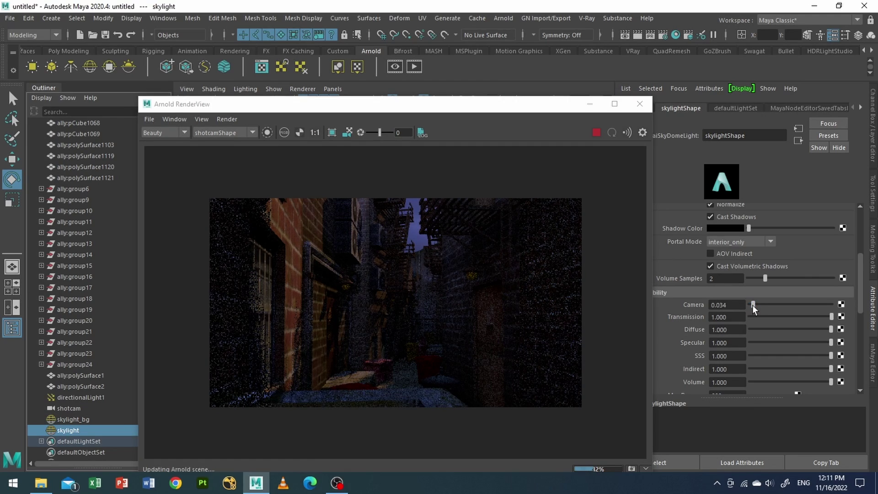
pyautogui.moveTo(753, 306); pyautogui.dragTo(723, 307)
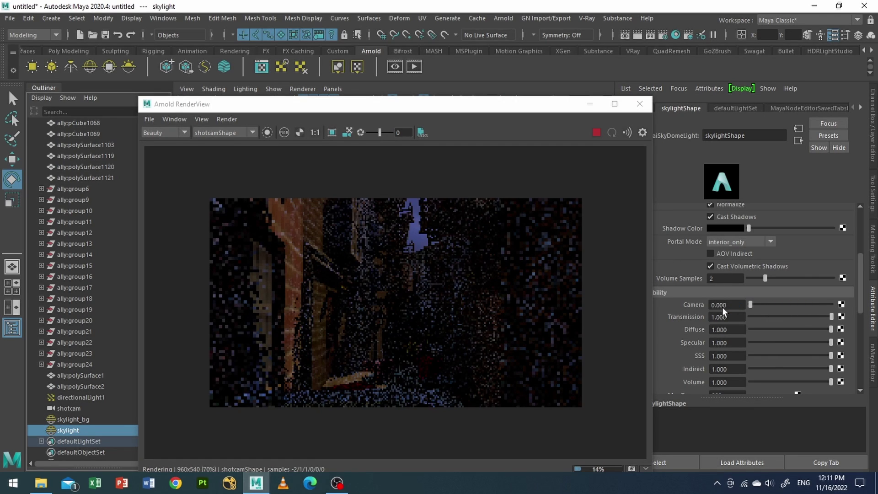
# Set Rotate Frame in the texture placement of skylight_bg's color image to about 128 and check the sky in the render
pyautogui.click(71, 418)
pyautogui.scroll(3, 796, 270)
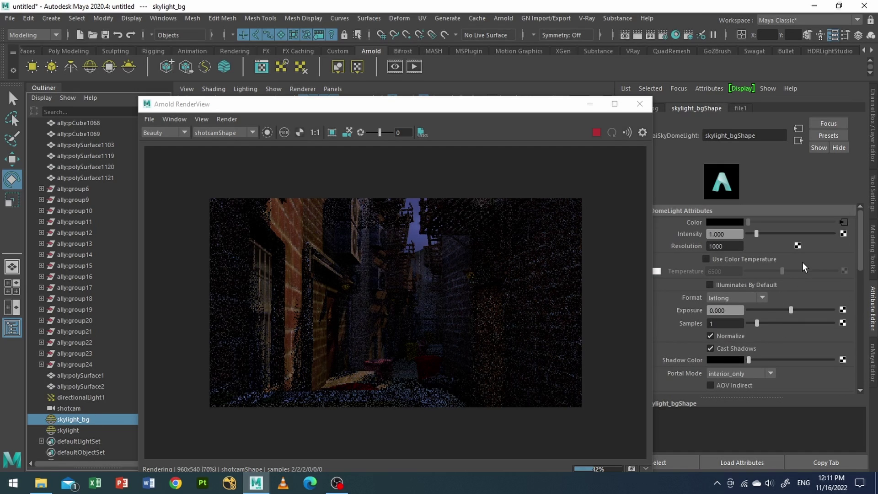
pyautogui.click(844, 222)
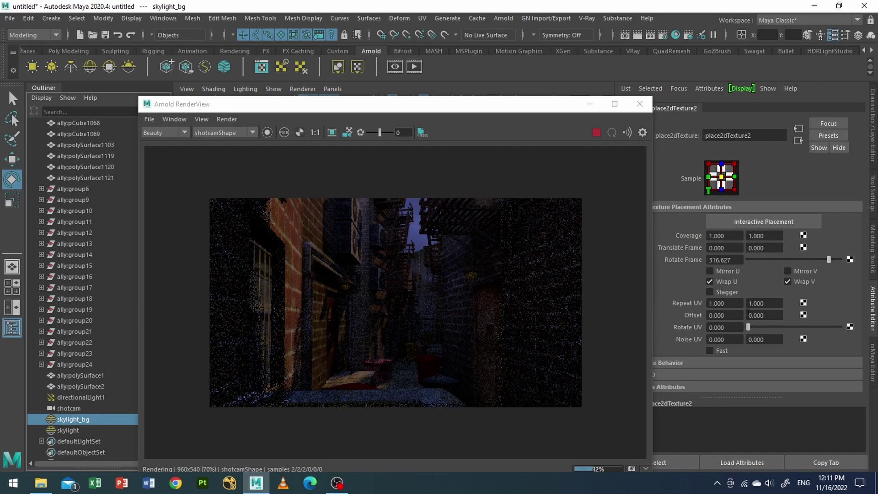
pyautogui.click(824, 259)
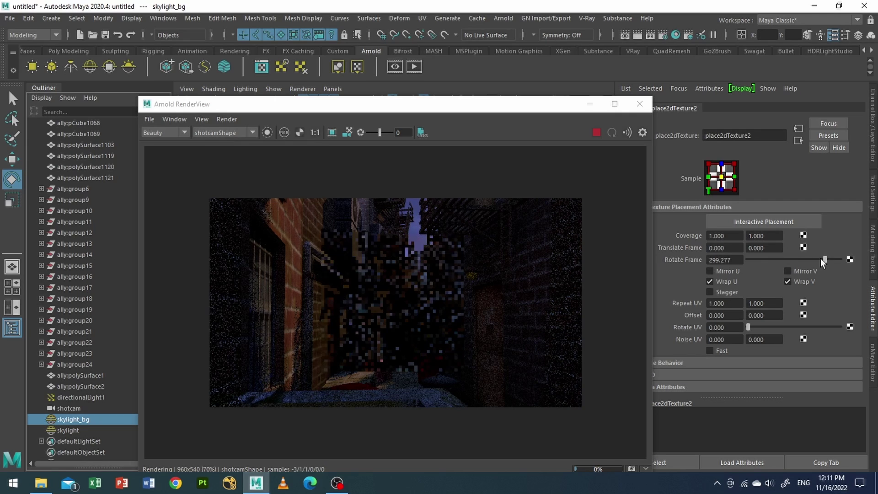
pyautogui.moveTo(820, 259); pyautogui.dragTo(775, 263)
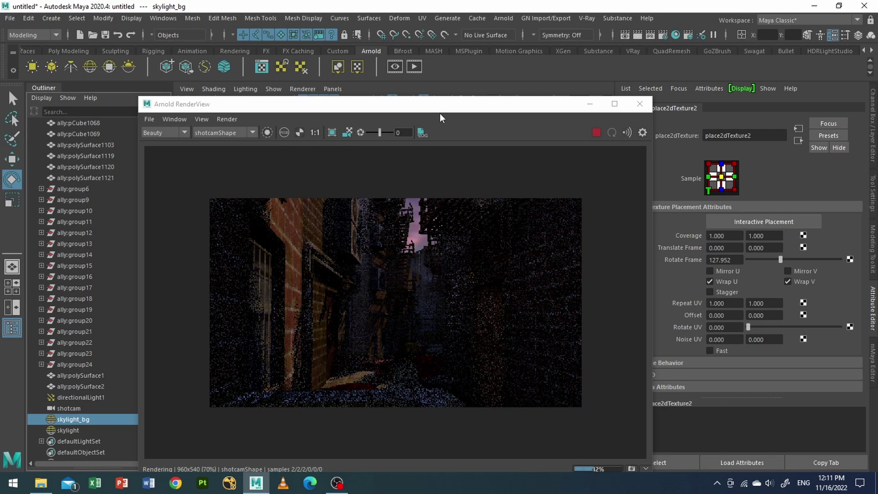
pyautogui.moveTo(452, 102); pyautogui.dragTo(474, 67)
pyautogui.scroll(2, 454, 193)
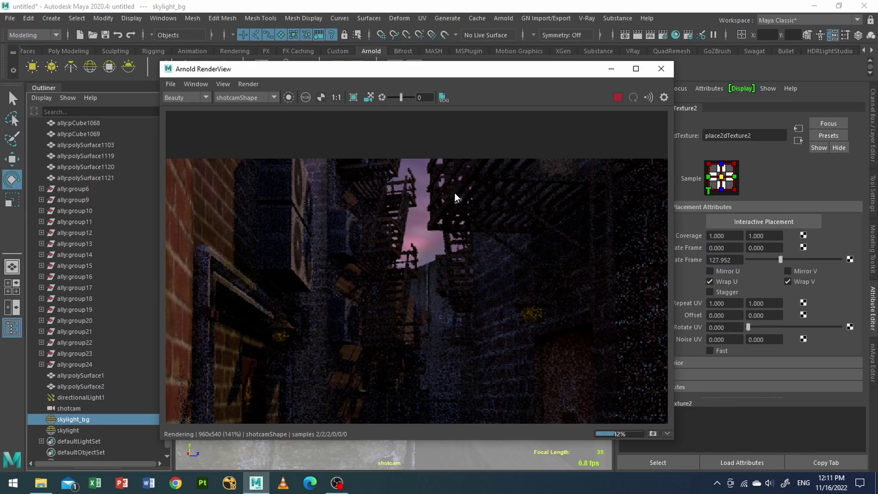
pyautogui.scroll(-2, 454, 227)
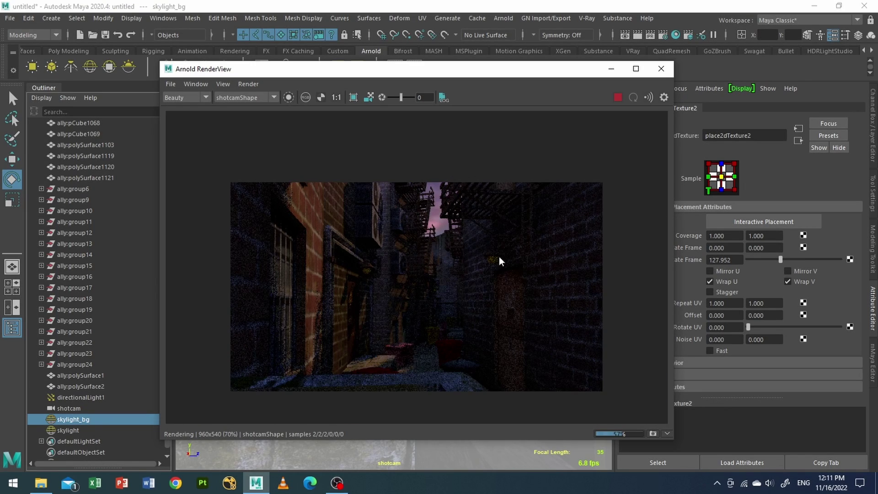
pyautogui.scroll(2, 325, 300)
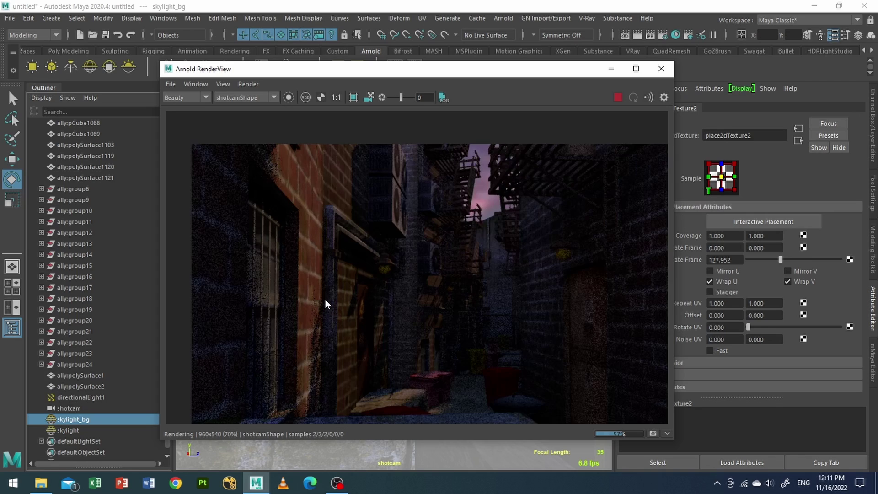
pyautogui.scroll(-2, 326, 286)
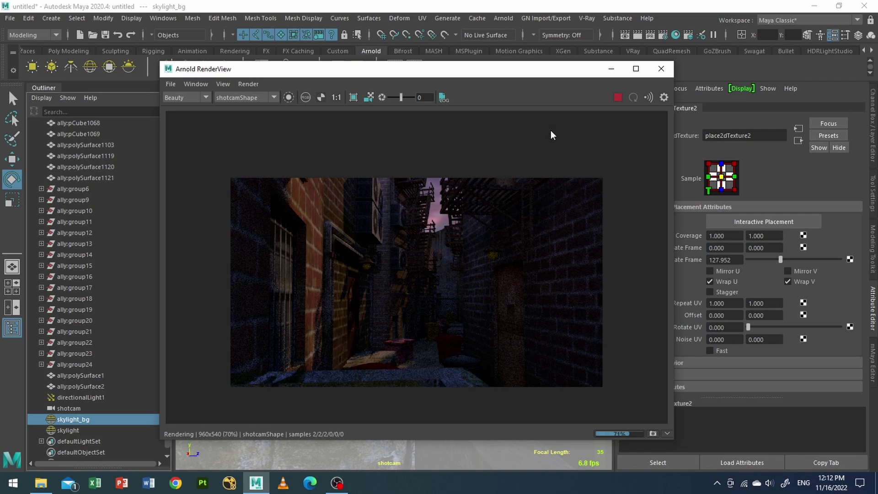
# Set directionalLight1's Angle to 0.75 and its Exposure to 2
pyautogui.click(84, 398)
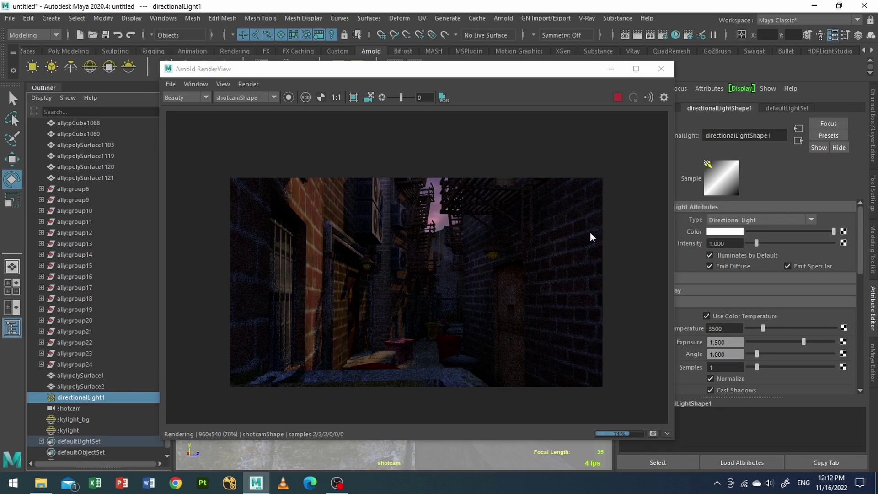
pyautogui.moveTo(512, 73); pyautogui.dragTo(465, 79)
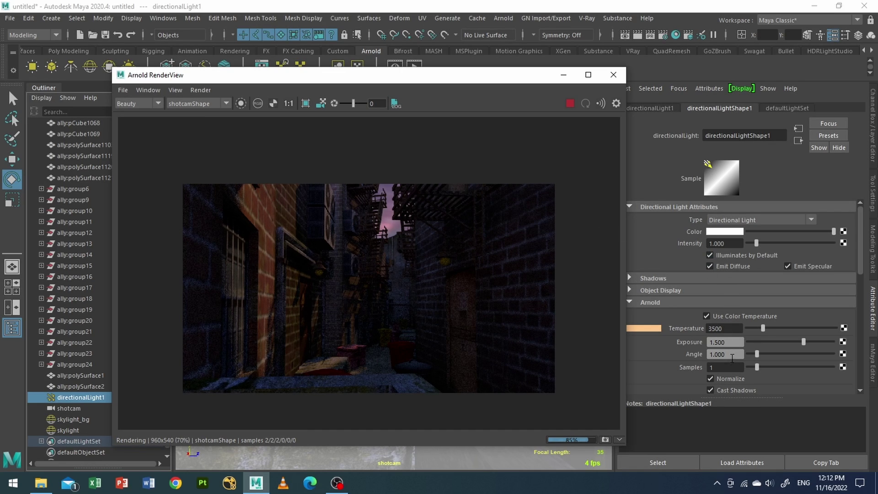
pyautogui.scroll(1, 242, 247)
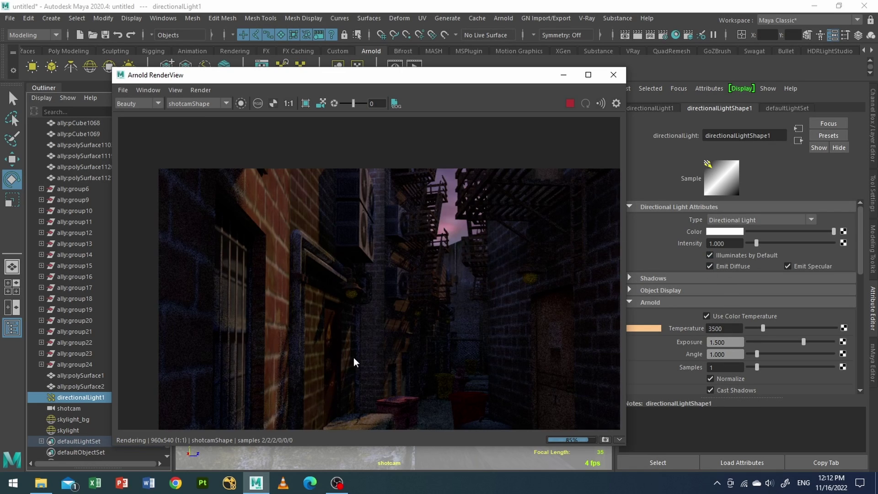
pyautogui.click(732, 354)
pyautogui.write('0.')
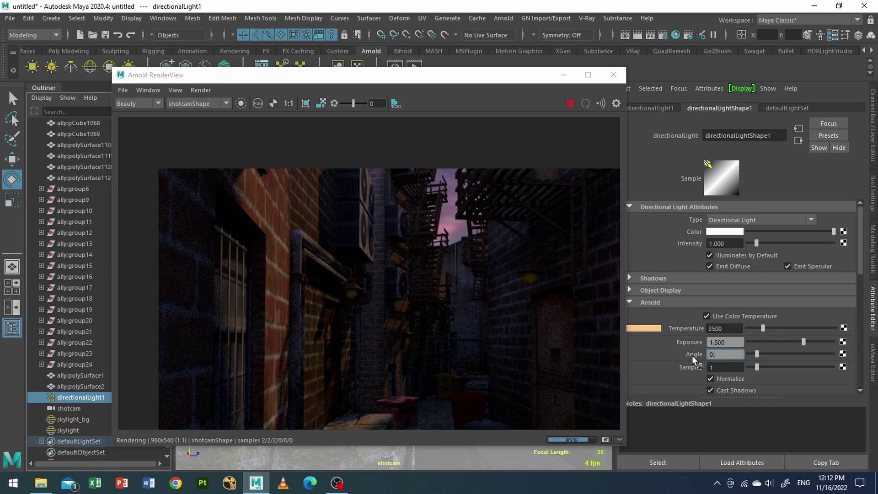
pyautogui.write('75')
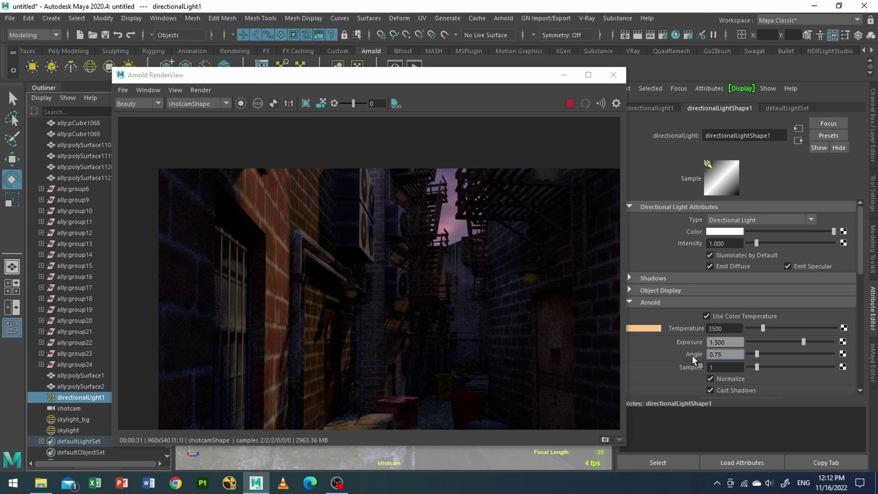
pyautogui.hotkey('shift', 'Tab')
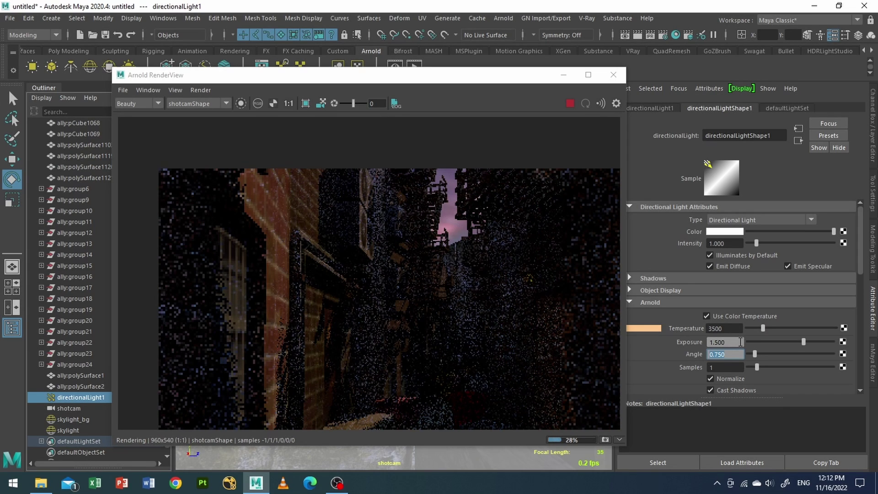
pyautogui.write('2')
pyautogui.press('Return')
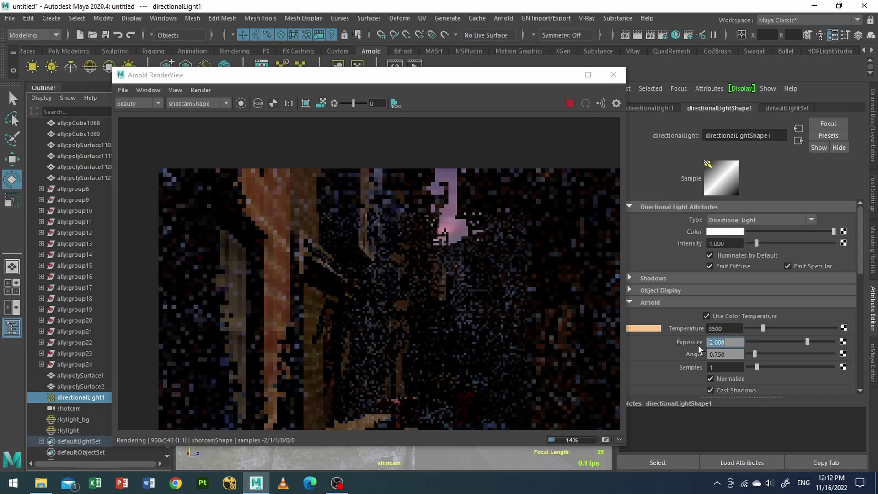
# Set directionalLight1's color temperature to 2800
pyautogui.scroll(-2, 457, 312)
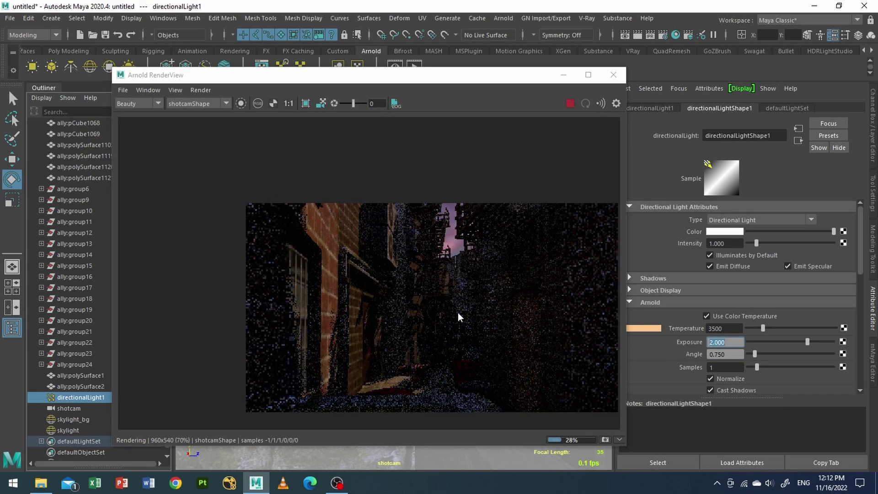
pyautogui.click(720, 328)
pyautogui.moveTo(719, 328); pyautogui.dragTo(695, 331)
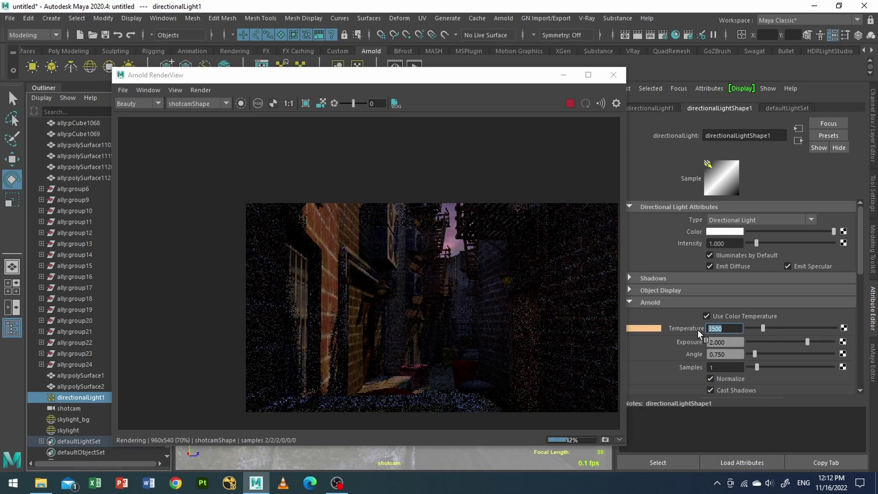
pyautogui.write('2800')
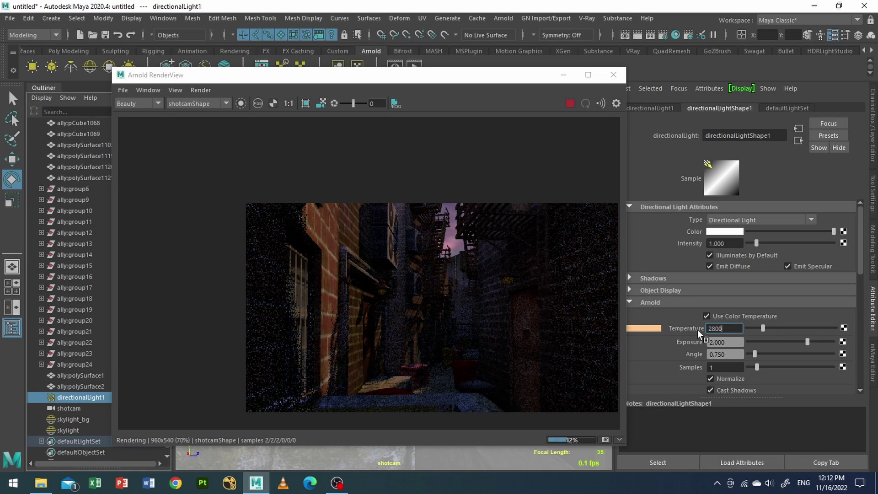
pyautogui.press('Return')
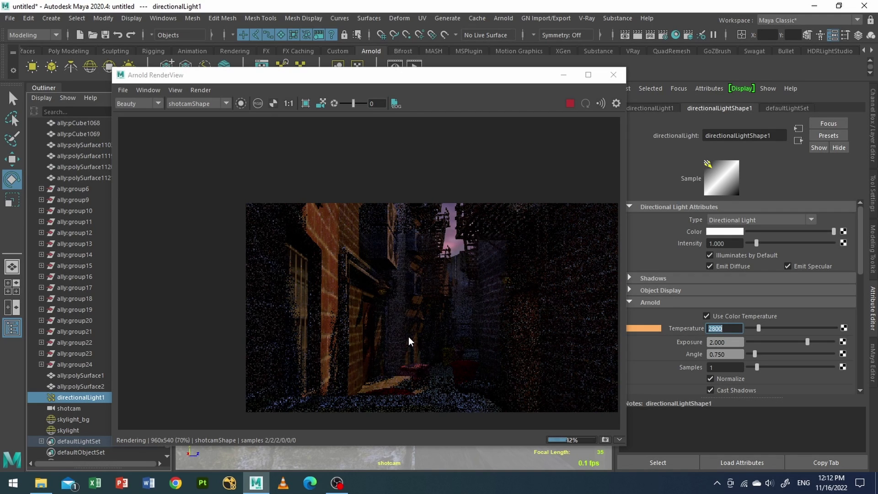
# Inspect the alley render at a closer zoom, then stop it and minimize the render window
pyautogui.moveTo(405, 329); pyautogui.dragTo(336, 272, button='middle')
pyautogui.scroll(1, 337, 272)
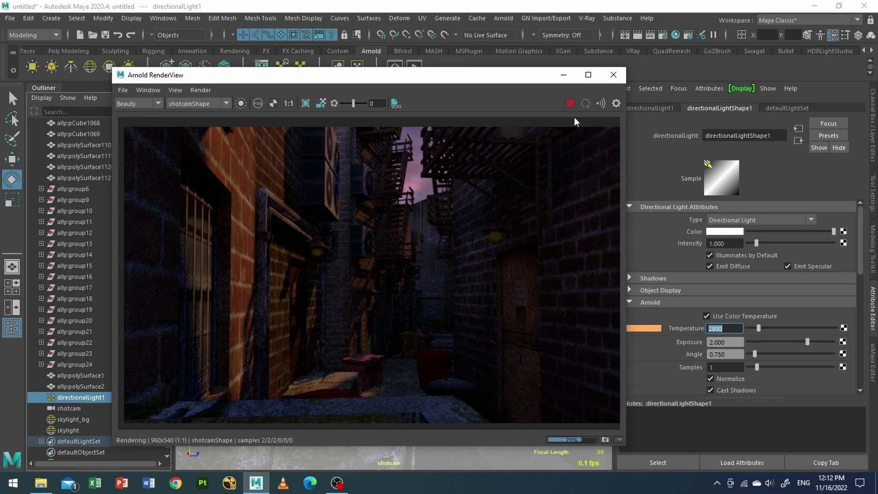
pyautogui.click(572, 104)
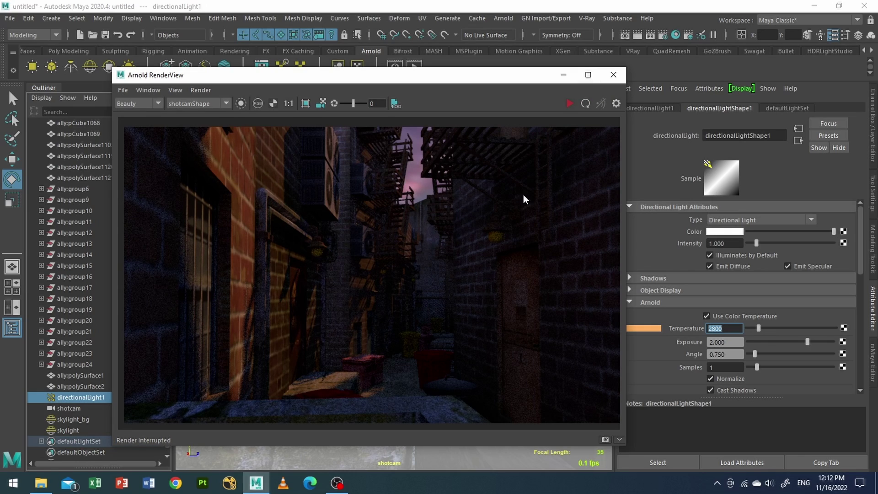
pyautogui.moveTo(447, 79); pyautogui.dragTo(540, 73)
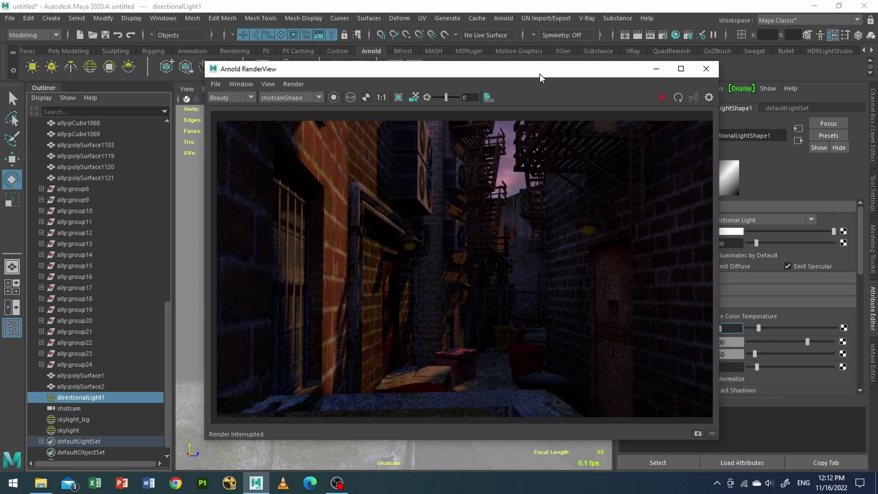
pyautogui.click(658, 74)
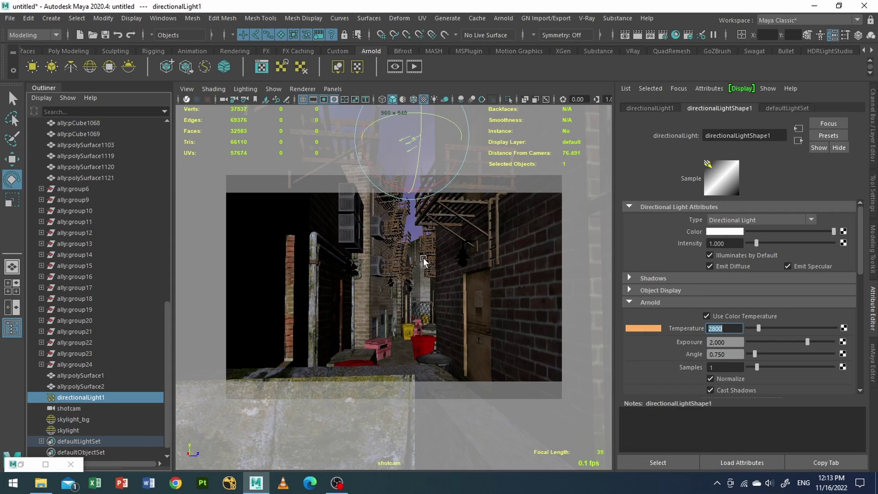
# Switch the viewport from shotcam to the persp camera and view the alley buildings from above
pyautogui.click(334, 90)
pyautogui.moveTo(421, 92)
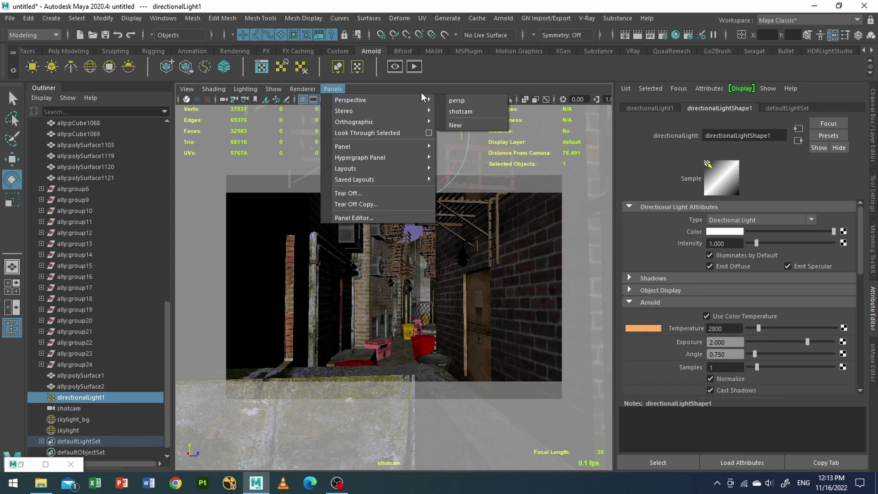
pyautogui.click(467, 100)
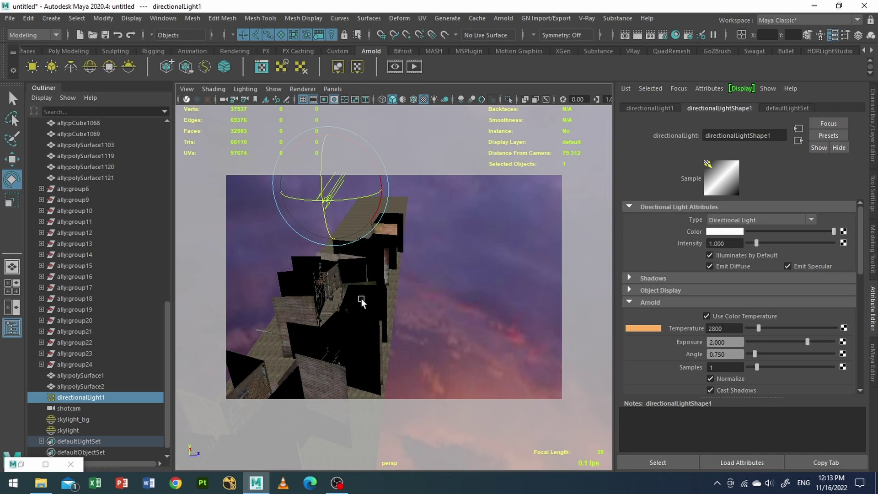
pyautogui.moveTo(361, 299)
pyautogui.keyDown('alt'); pyautogui.mouseDown()
pyautogui.moveTo(391, 306)
pyautogui.moveTo(350, 312)
pyautogui.moveTo(349, 297)
pyautogui.mouseUp(); pyautogui.keyUp('alt')
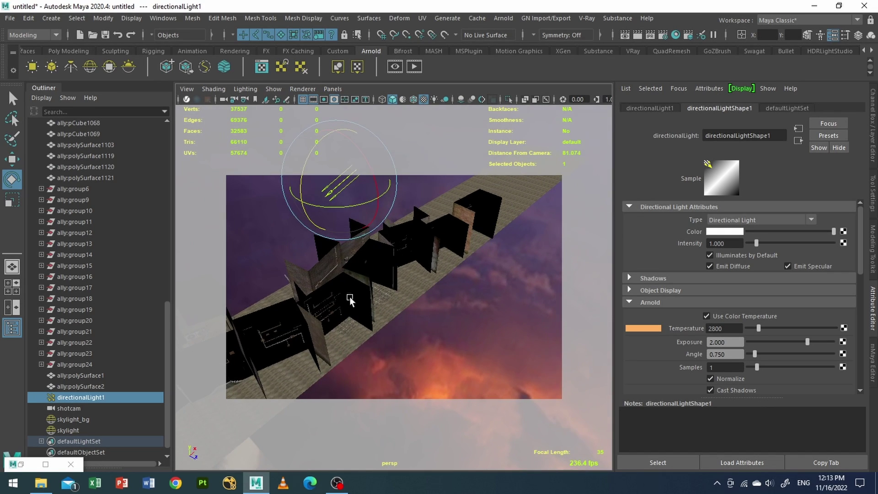
pyautogui.click(346, 268)
pyautogui.keyDown('alt'); pyautogui.moveTo(346, 267); pyautogui.dragTo(368, 303); pyautogui.keyUp('alt')
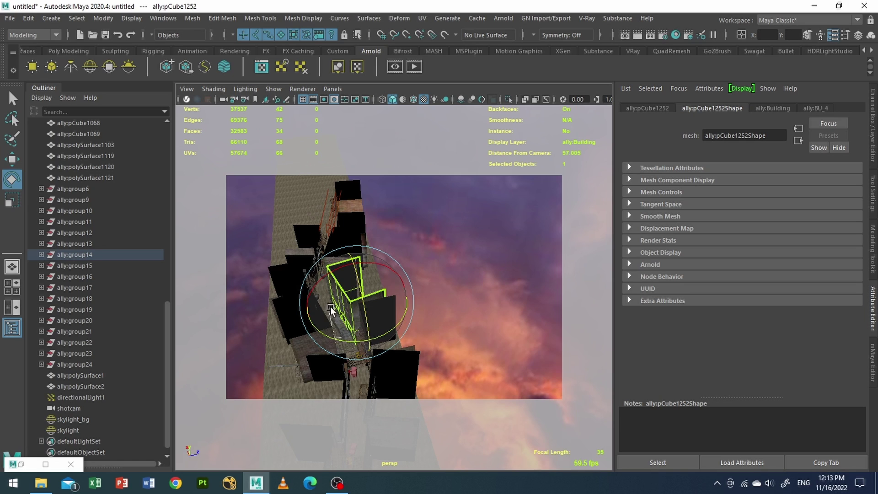
pyautogui.keyDown('alt'); pyautogui.moveTo(319, 297); pyautogui.dragTo(456, 283, button='right'); pyautogui.keyUp('alt')
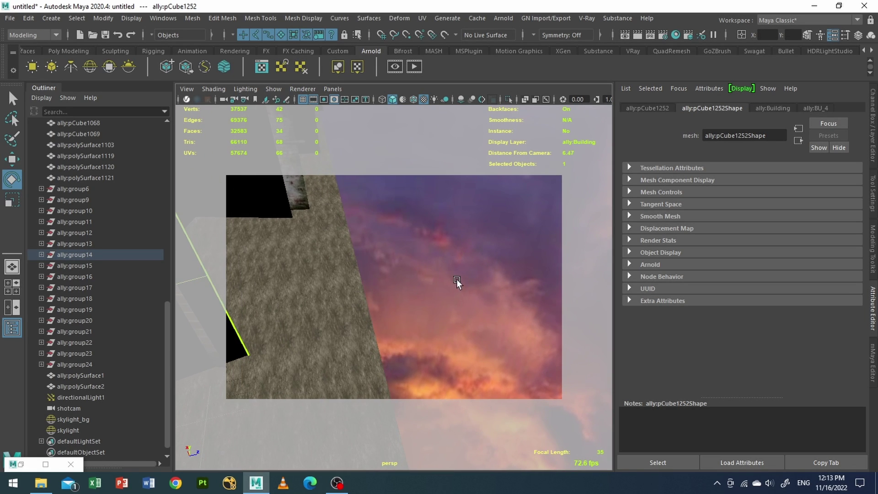
# Hide the Attribute Editor and Outliner, and frame a trash can on the alley ground in the persp view
pyautogui.hotkey('ctrl', 'a')
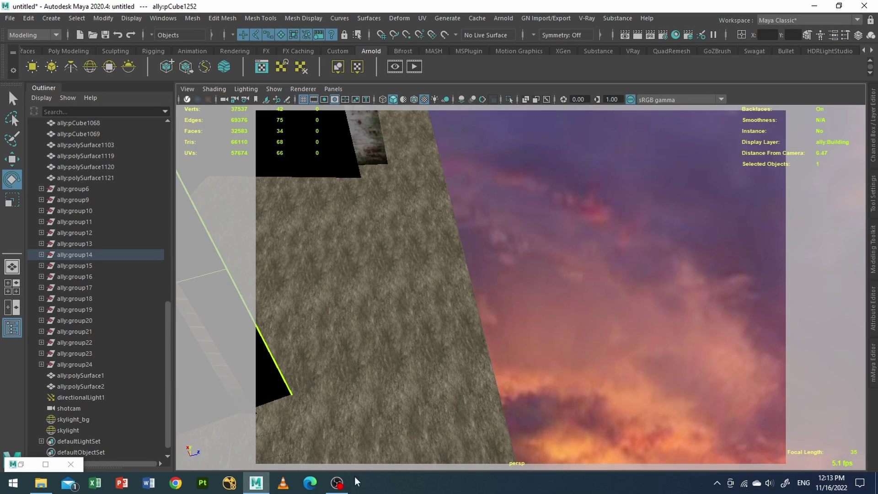
pyautogui.click(12, 327)
pyautogui.scroll(-10, 432, 339)
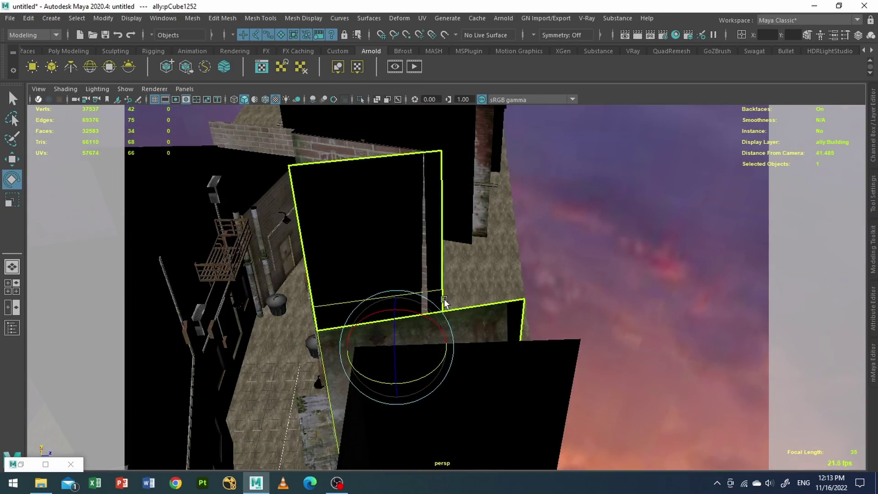
pyautogui.keyDown('alt'); pyautogui.moveTo(444, 302); pyautogui.dragTo(618, 361); pyautogui.keyUp('alt')
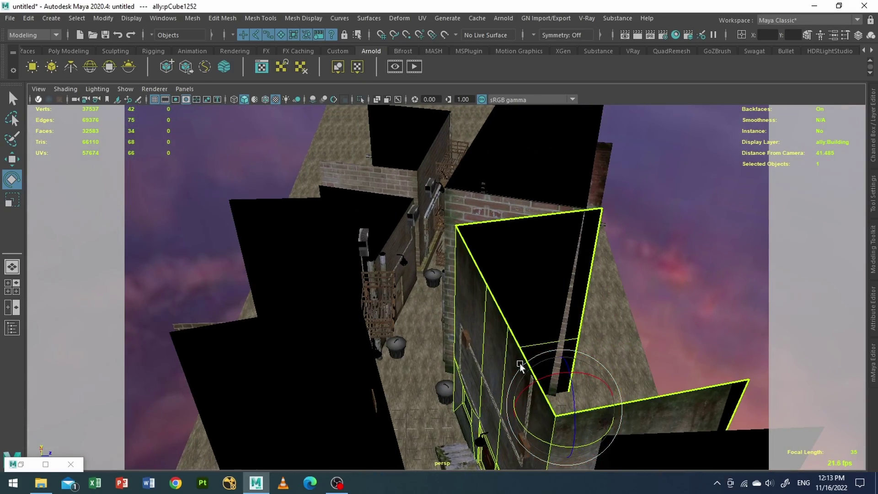
pyautogui.click(404, 351)
pyautogui.press('f')
pyautogui.keyDown('alt'); pyautogui.moveTo(404, 351); pyautogui.dragTo(445, 222); pyautogui.keyUp('alt')
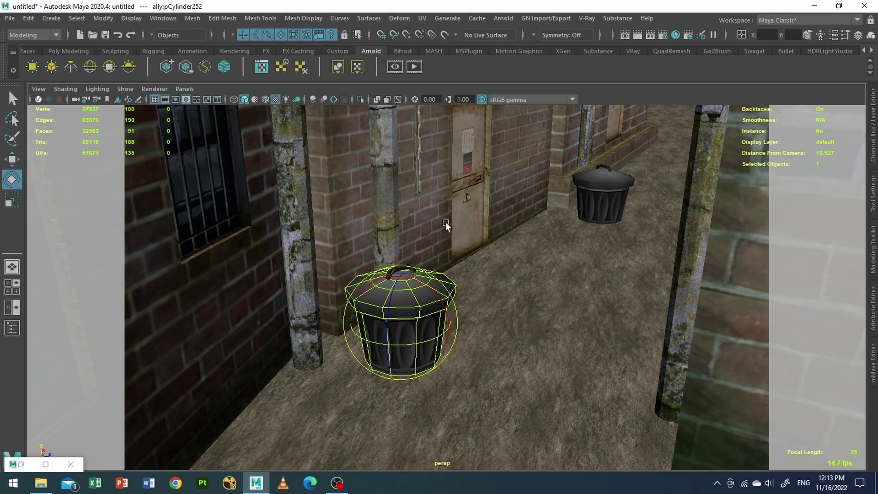
# Create an Arnold area light, activate the Move tool and frame the light in the persp view
pyautogui.click(31, 68)
pyautogui.press('w')
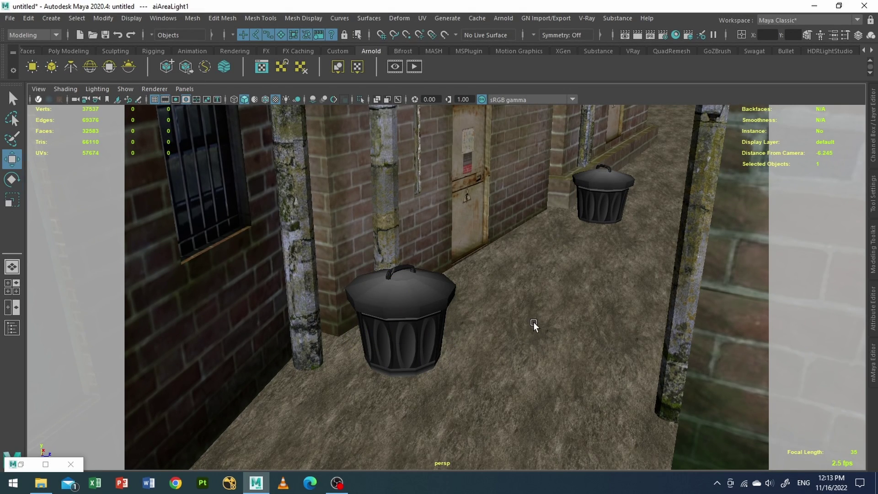
pyautogui.press('f')
pyautogui.press('f')
pyautogui.keyDown('alt'); pyautogui.moveTo(457, 361); pyautogui.dragTo(403, 311); pyautogui.keyUp('alt')
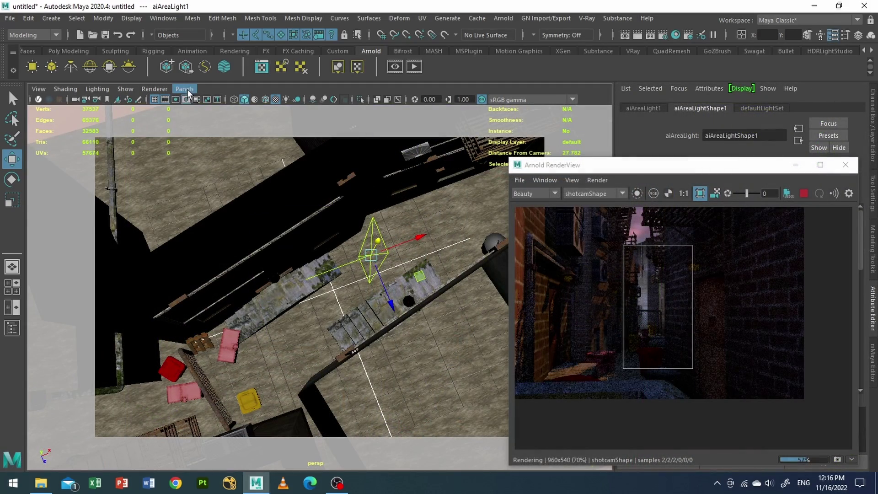
# Switch the viewport from the persp camera to shotcam
pyautogui.click(184, 89)
pyautogui.moveTo(229, 99)
pyautogui.click(323, 111)
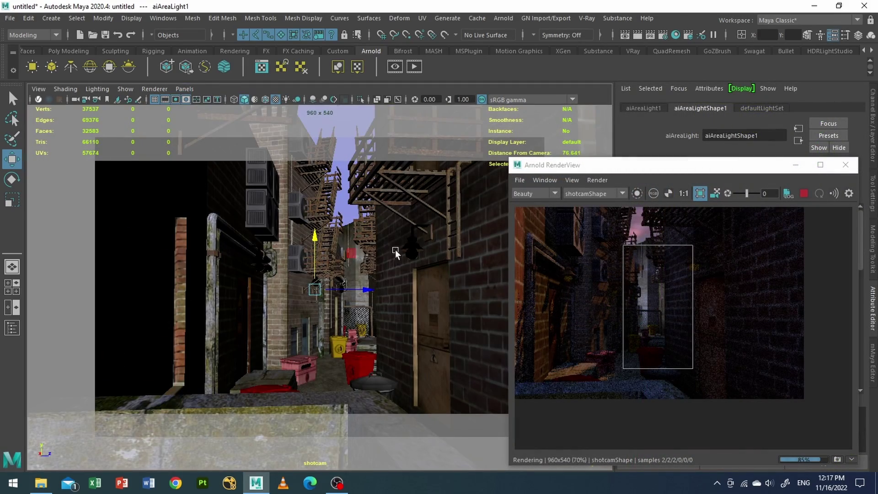
# Move the render window over the viewport and turn off the crop region to render the full alley frame
pyautogui.moveTo(655, 169); pyautogui.dragTo(397, 85)
pyautogui.scroll(3, 407, 211)
pyautogui.scroll(-3, 407, 219)
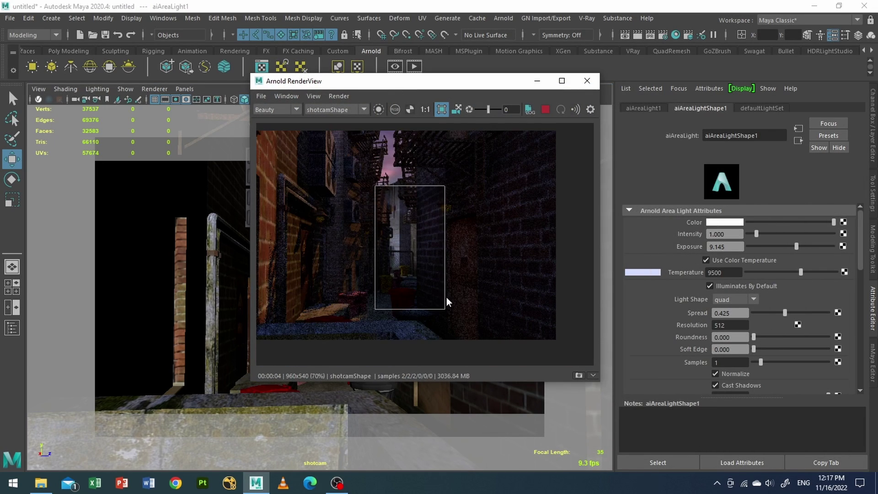
pyautogui.click(442, 109)
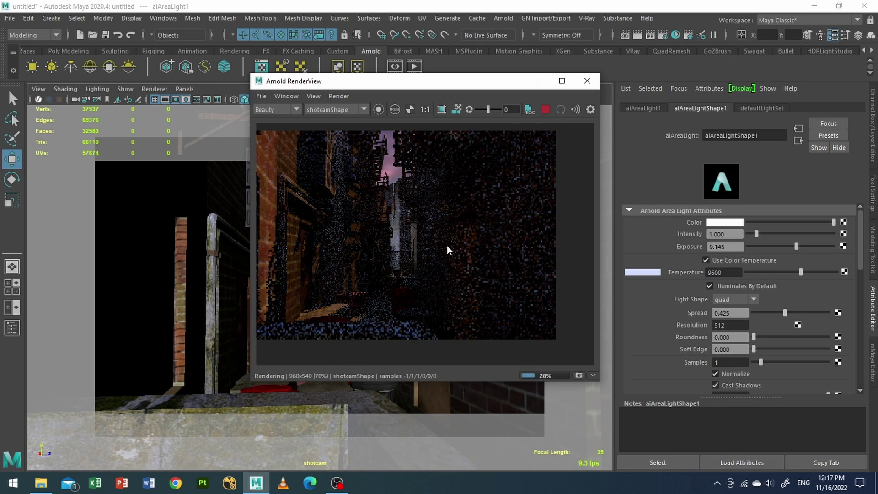
# Set the area light's color temperature to 4500 and inspect the far end of the alley in the render
pyautogui.click(733, 272)
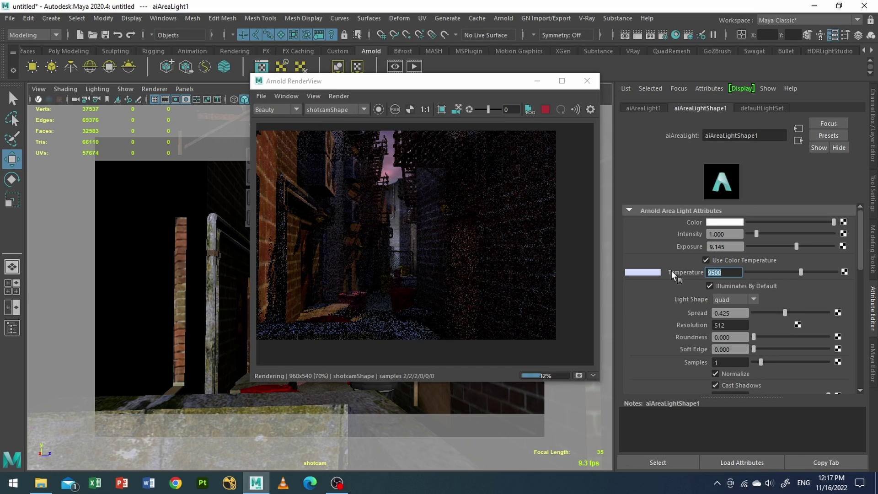
pyautogui.write('4500')
pyautogui.press('Return')
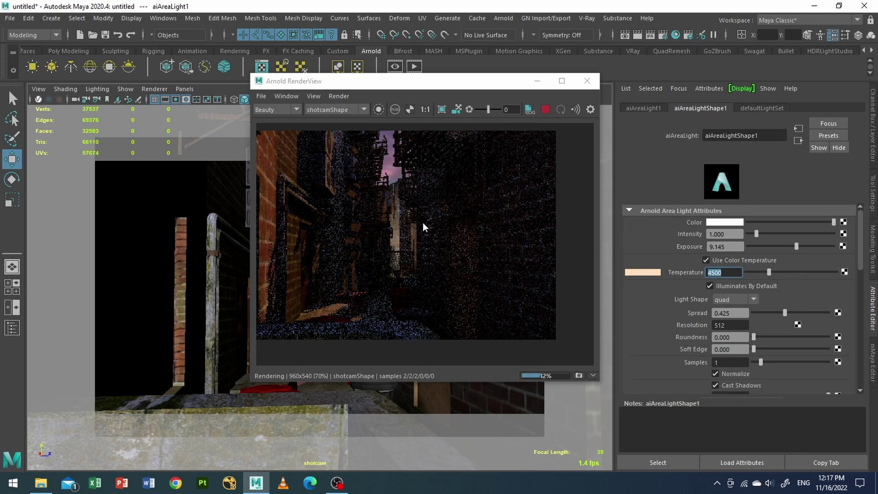
pyautogui.scroll(2, 422, 223)
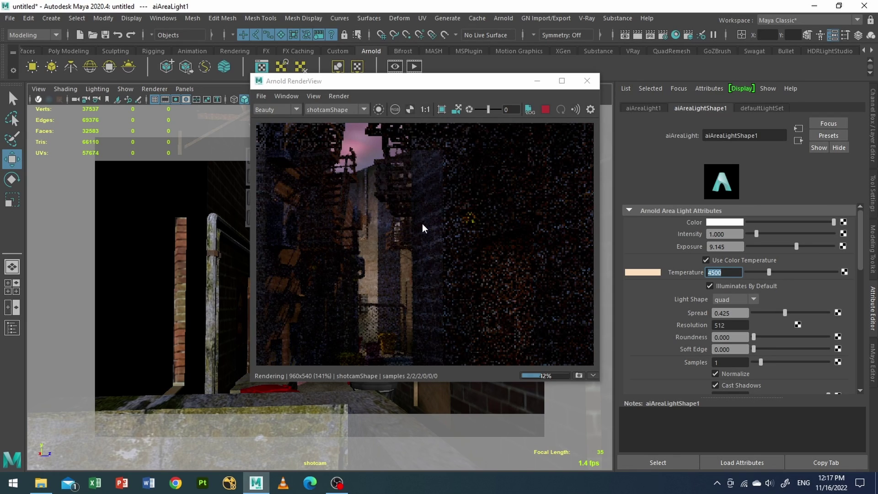
pyautogui.scroll(-2, 421, 224)
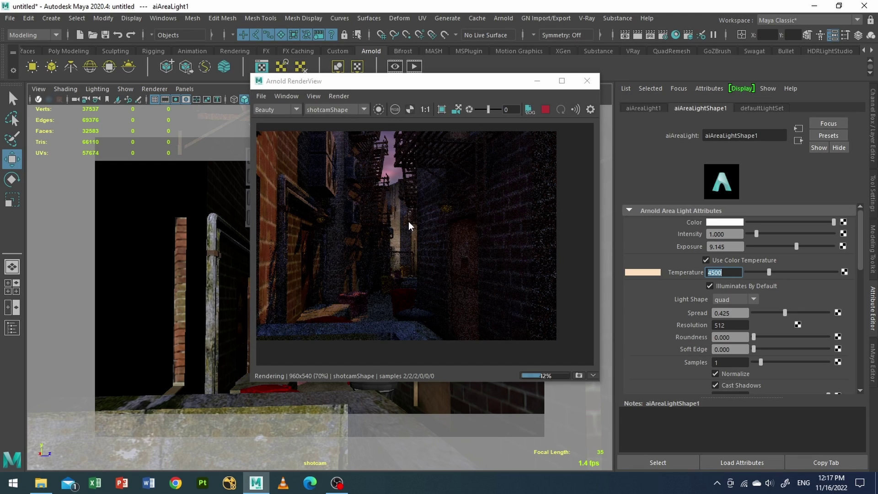
# Open the area light's resolution value for editing and look through its sampling and shadow attributes
pyautogui.click(745, 326)
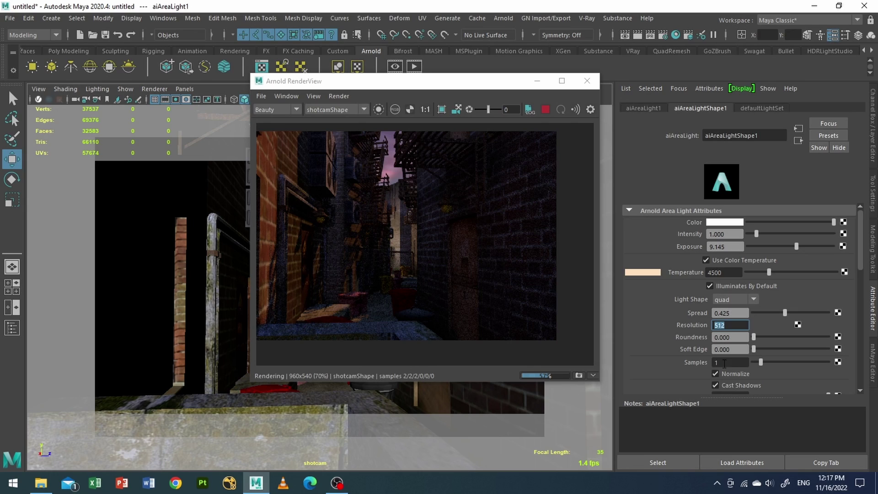
pyautogui.scroll(-3, 724, 364)
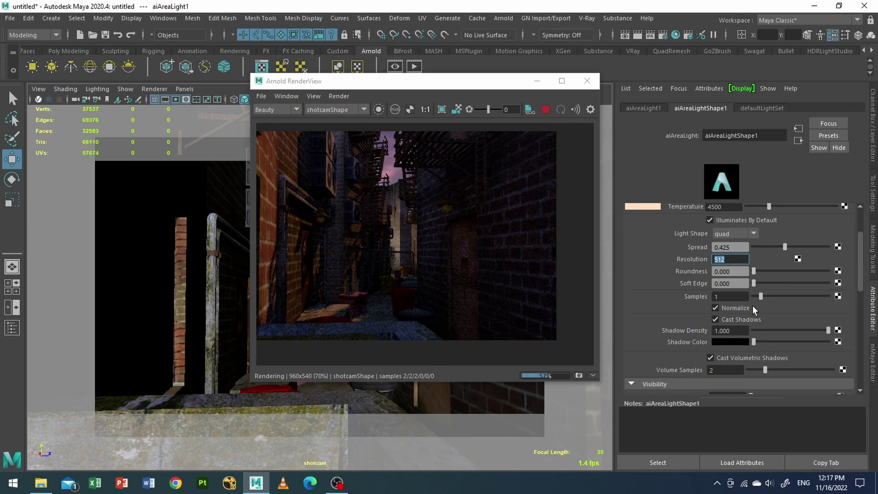